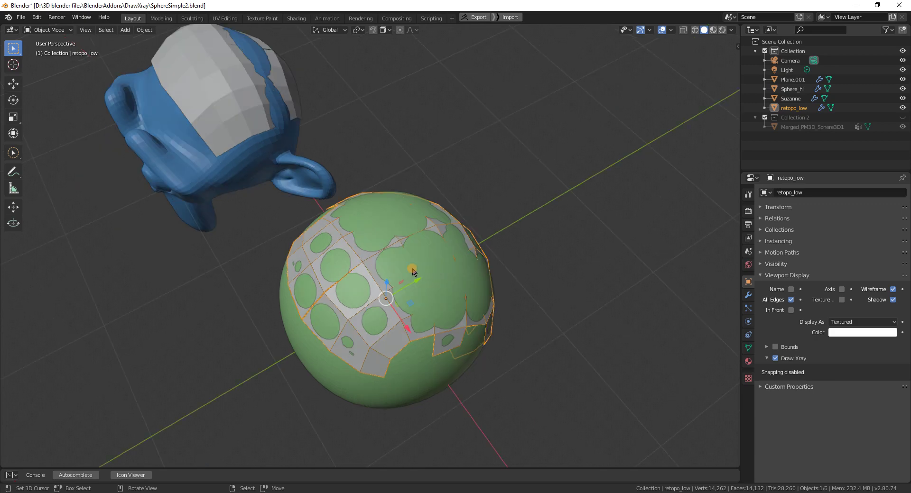
- Put the retopo_low mesh in edit mode, turn on the Draw Xray overlay and set its draw offset to 0.36
{"action": "middle_click_drag", "start_coordinate": [433, 297], "coordinate": [376, 285]}
{"action": "key", "text": "Tab"}
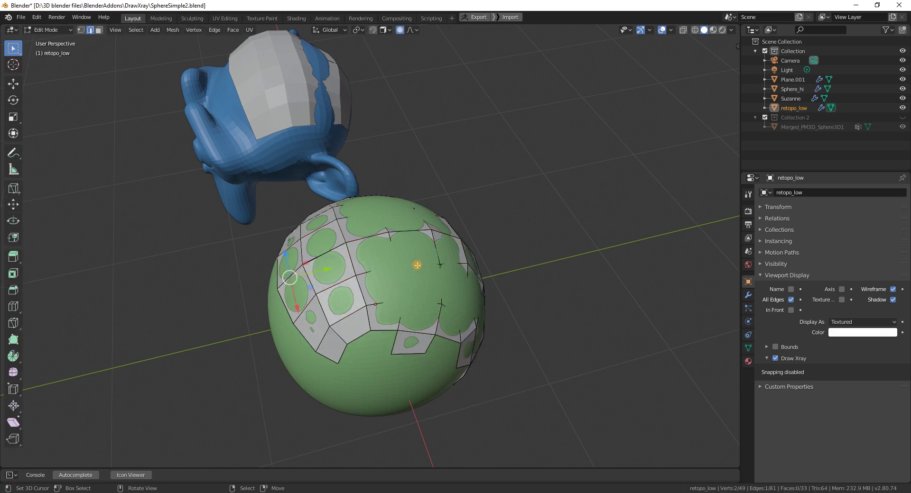
{"action": "scroll", "coordinate": [410, 279], "scroll_direction": "up", "scroll_amount": 1}
{"action": "left_click", "coordinate": [669, 31]}
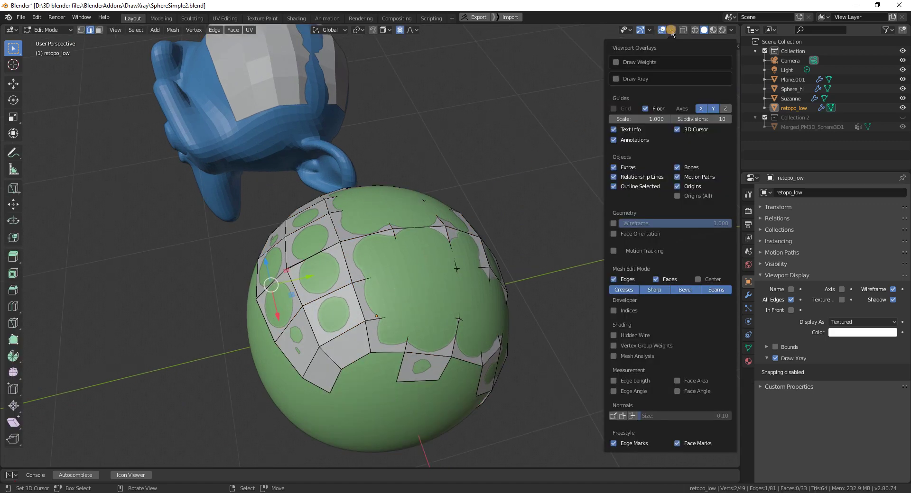
{"action": "left_click", "coordinate": [636, 81]}
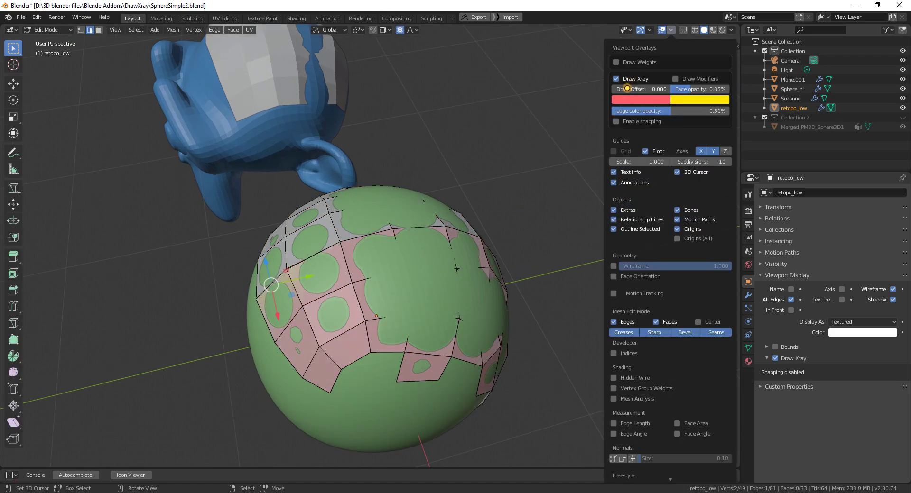
{"action": "left_click_drag", "start_coordinate": [643, 90], "coordinate": [649, 94]}
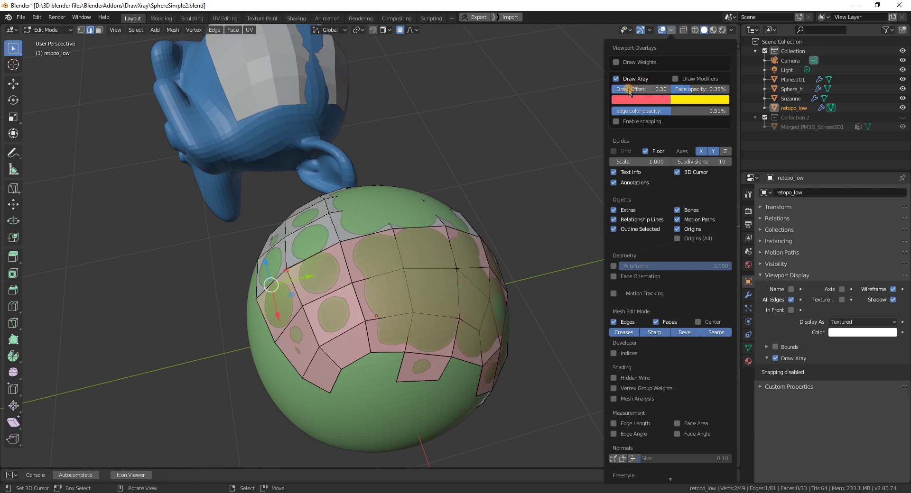
{"action": "left_click_drag", "start_coordinate": [627, 91], "coordinate": [629, 96]}
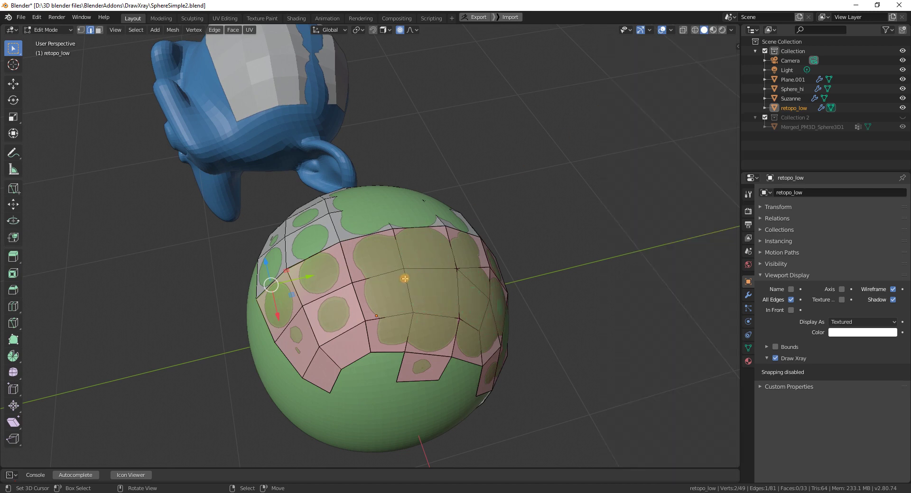
- In vertex selection mode, use Shrink/Fatten with an offset of -0.0204 m on the upper vertex of the buried area
{"action": "left_click", "coordinate": [415, 269]}
{"action": "key", "text": "1"}
{"action": "left_click", "coordinate": [407, 273]}
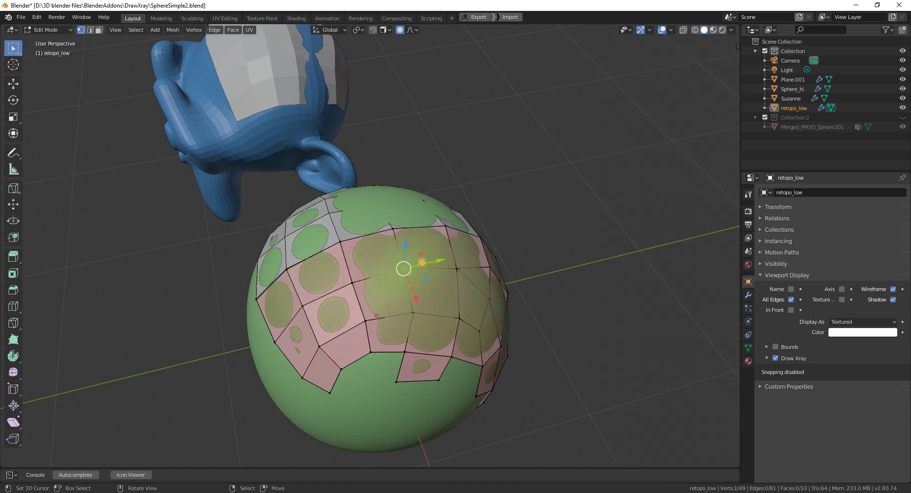
{"action": "middle_click_drag", "start_coordinate": [421, 262], "coordinate": [402, 214]}
{"action": "middle_click_drag", "start_coordinate": [396, 181], "coordinate": [455, 249]}
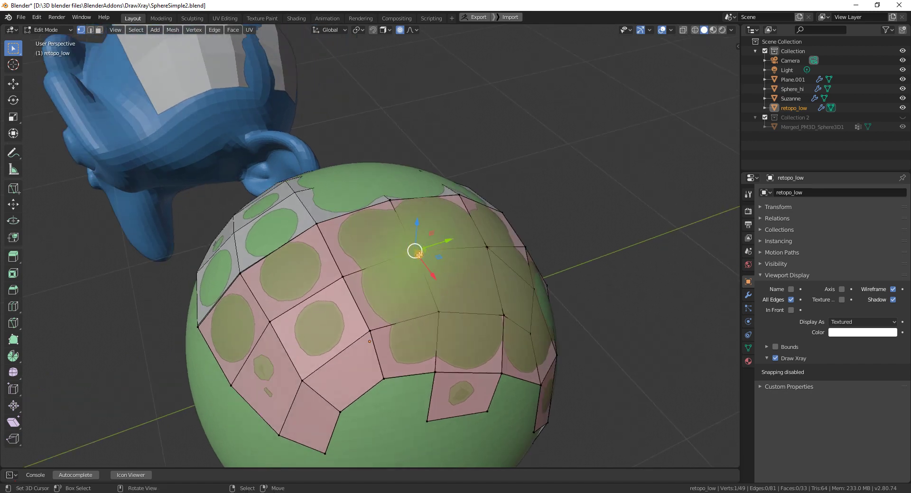
{"action": "key", "text": "alt+s"}
{"action": "left_click", "coordinate": [435, 268]}
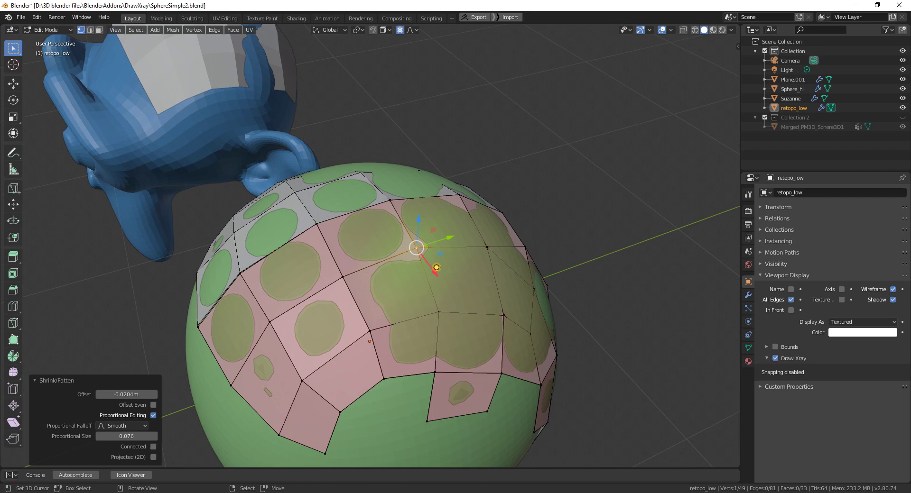
- Push three neighbouring buried vertices of the retopo mesh out to the sphere's surface with Shrink/Fatten
{"action": "right_click_drag", "start_coordinate": [439, 311], "coordinate": [438, 304]}
{"action": "key", "text": "alt+s"}
{"action": "left_click", "coordinate": [478, 293]}
{"action": "right_click", "coordinate": [489, 252]}
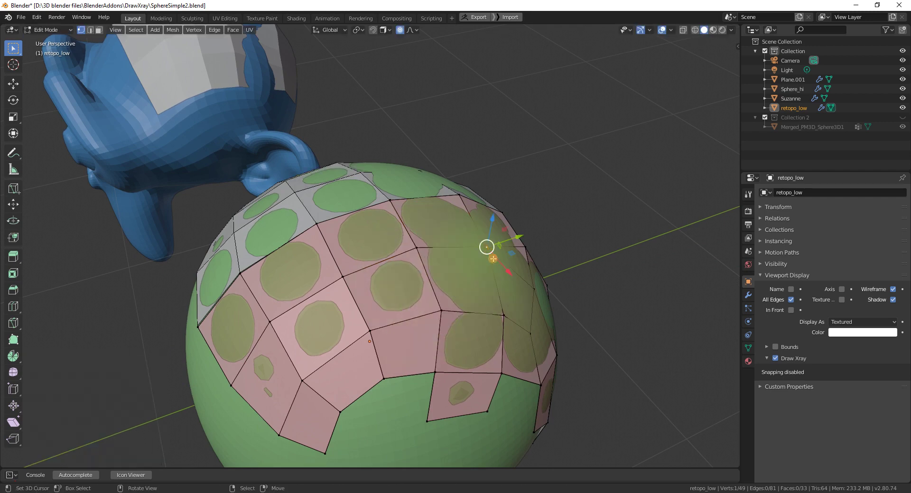
{"action": "key", "text": "alt+s"}
{"action": "left_click", "coordinate": [494, 260]}
{"action": "right_click", "coordinate": [504, 315]}
{"action": "key", "text": "alt+s"}
{"action": "left_click", "coordinate": [506, 317]}
- Shrink/Fatten two more buried vertices near the sphere's side, using an offset of -0.0174 m for the last one
{"action": "scroll", "coordinate": [493, 299], "scroll_direction": "down", "scroll_amount": 2}
{"action": "middle_click_drag", "start_coordinate": [479, 289], "coordinate": [478, 236]}
{"action": "right_click", "coordinate": [406, 275]}
{"action": "key", "text": "alt+s"}
{"action": "left_click", "coordinate": [408, 280]}
{"action": "right_click", "coordinate": [429, 269]}
{"action": "key", "text": "alt+s"}
{"action": "left_click", "coordinate": [427, 262]}
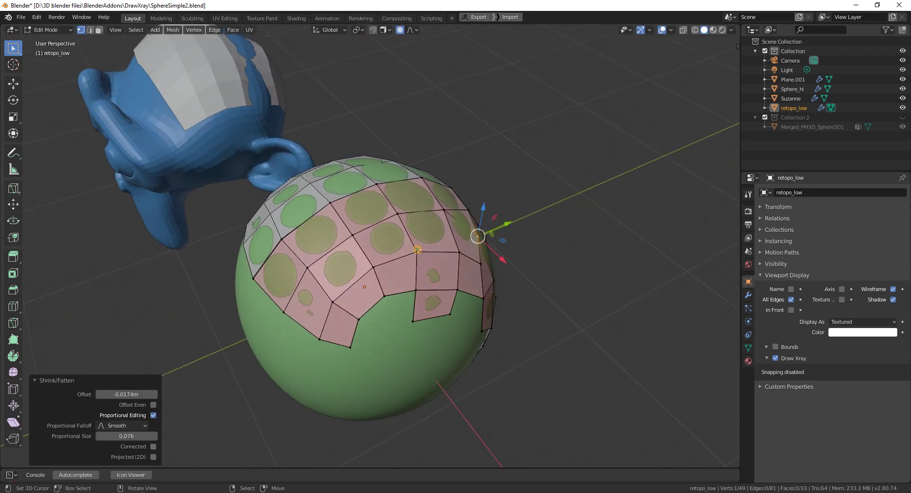
- Toggle the Draw Xray display of retopo_low off and back on
{"action": "left_click", "coordinate": [782, 360]}
{"action": "left_click", "coordinate": [776, 359]}
{"action": "left_click", "coordinate": [775, 359]}
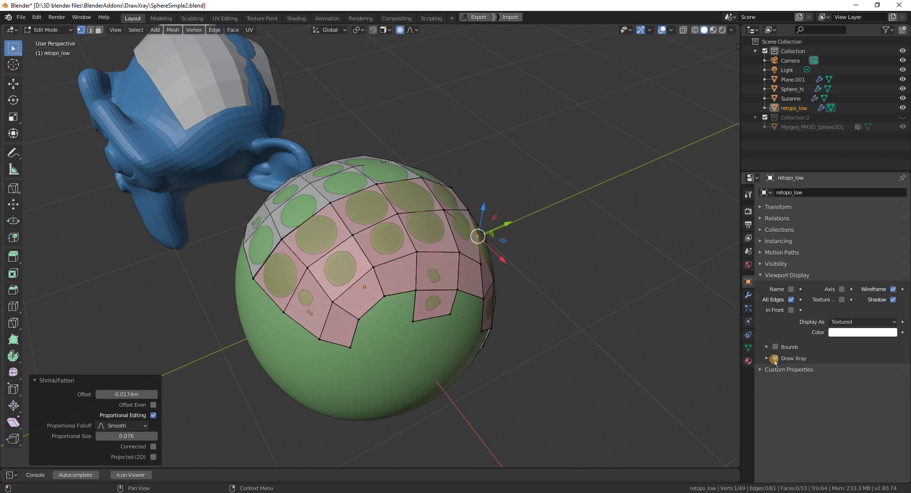
- Switch to editing the Sphere_hi object, disable its Draw Xray display and return to object mode
{"action": "middle_click_drag", "start_coordinate": [446, 290], "coordinate": [463, 273]}
{"action": "key", "text": "Tab"}
{"action": "scroll", "coordinate": [396, 271], "scroll_direction": "down", "scroll_amount": 1}
{"action": "middle_click_drag", "start_coordinate": [398, 272], "coordinate": [411, 266]}
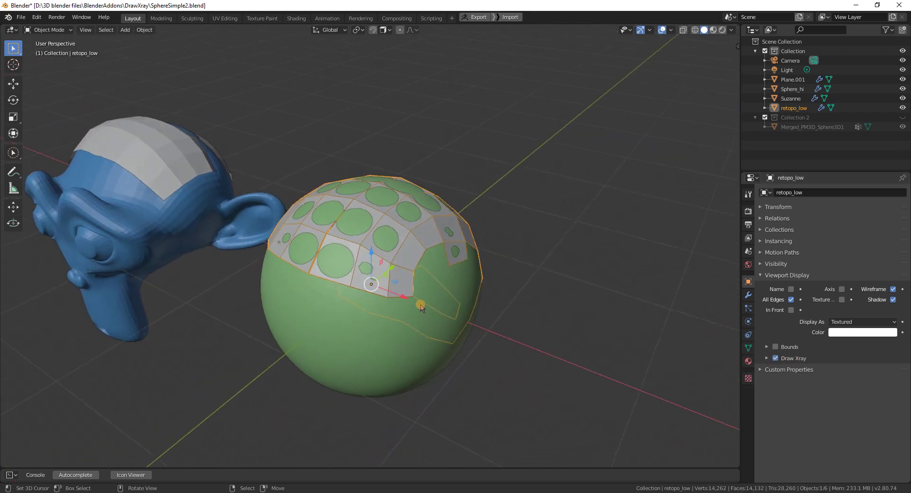
{"action": "right_click", "coordinate": [419, 308]}
{"action": "key", "text": "Tab"}
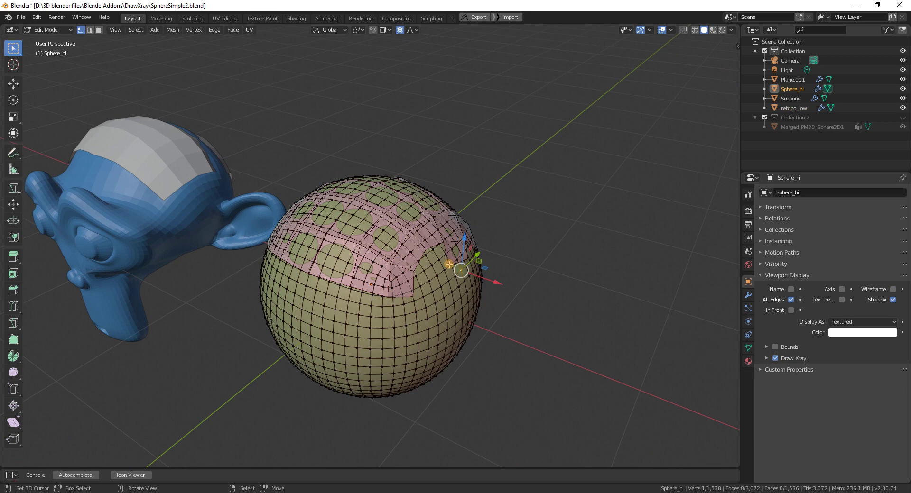
{"action": "left_click", "coordinate": [776, 359]}
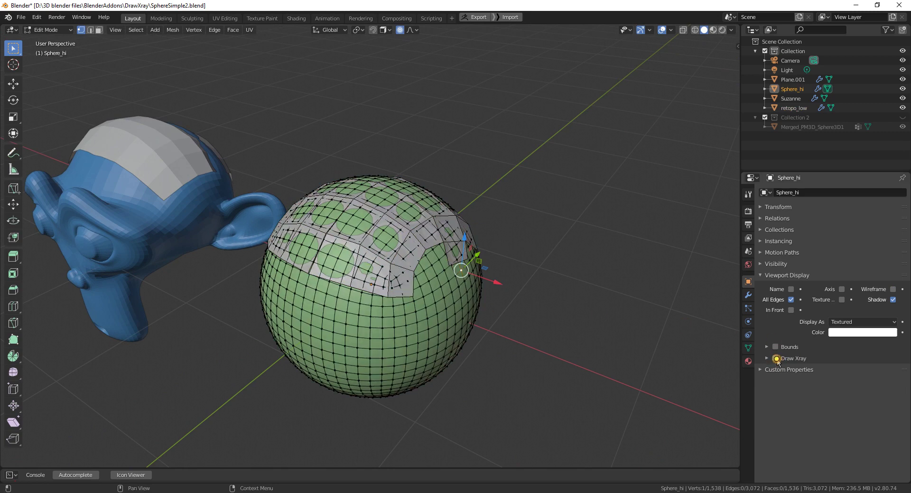
{"action": "middle_click_drag", "start_coordinate": [370, 265], "coordinate": [381, 284]}
{"action": "key", "text": "Tab"}
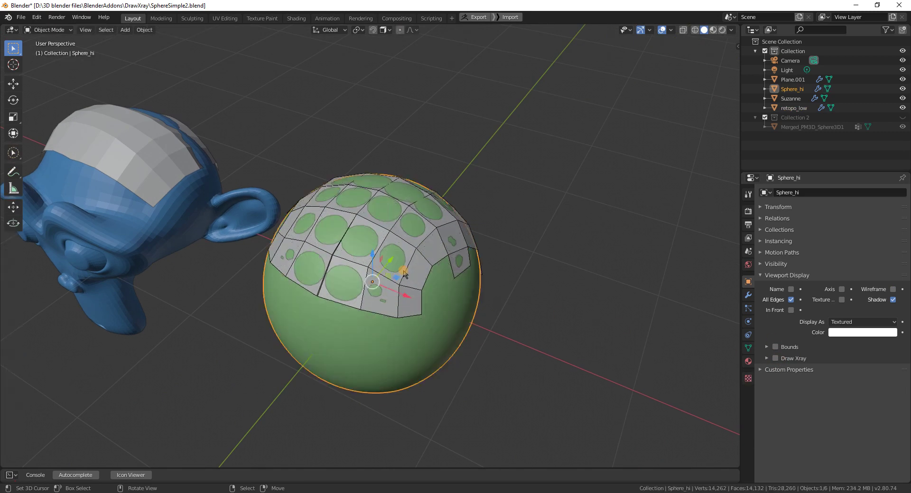
- Reopen retopo_low in edit mode and enable Draw Xray snapping with Sphere_hi as the snap target
{"action": "right_click", "coordinate": [420, 251]}
{"action": "key", "text": "Tab"}
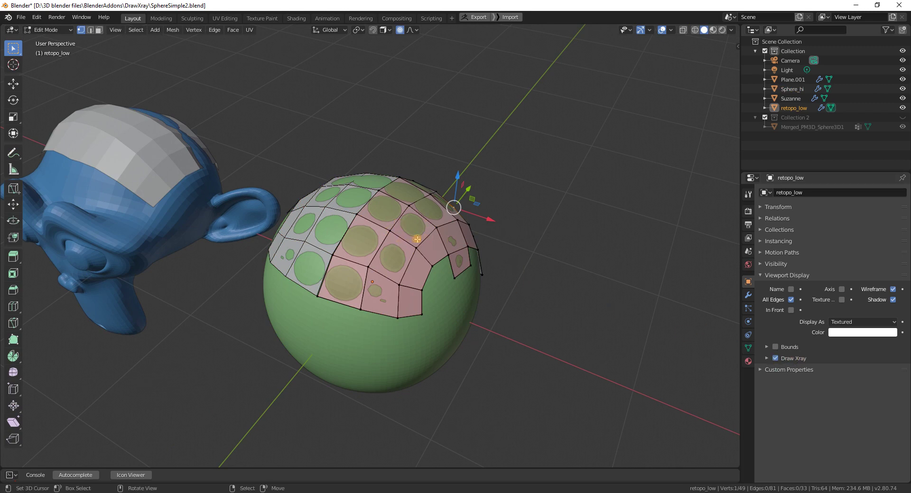
{"action": "middle_click_drag", "start_coordinate": [417, 239], "coordinate": [365, 248]}
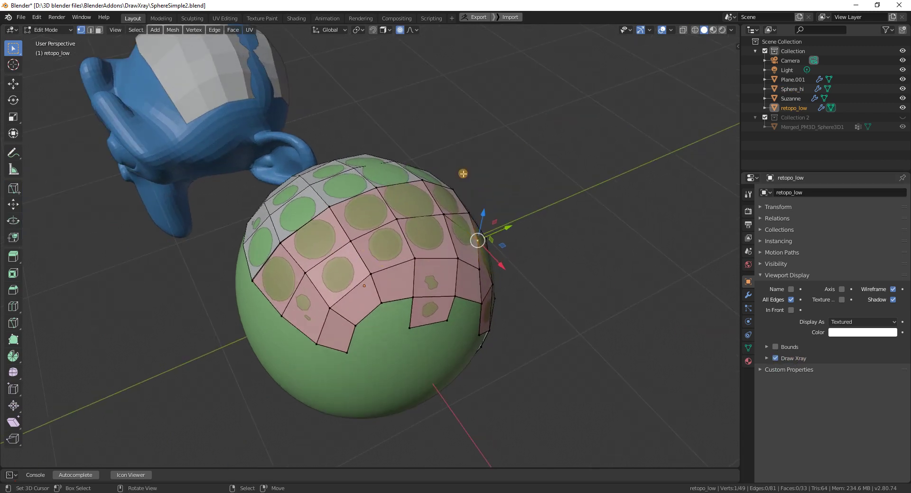
{"action": "left_click", "coordinate": [673, 30]}
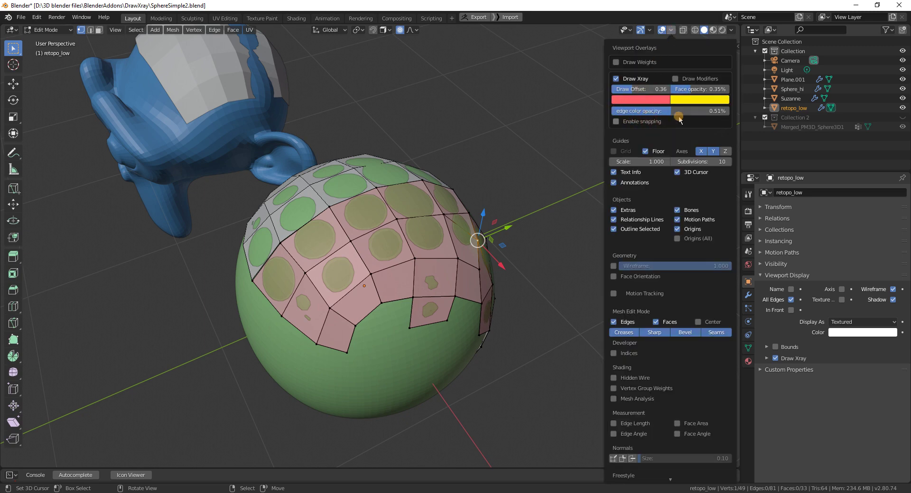
{"action": "left_click", "coordinate": [616, 122]}
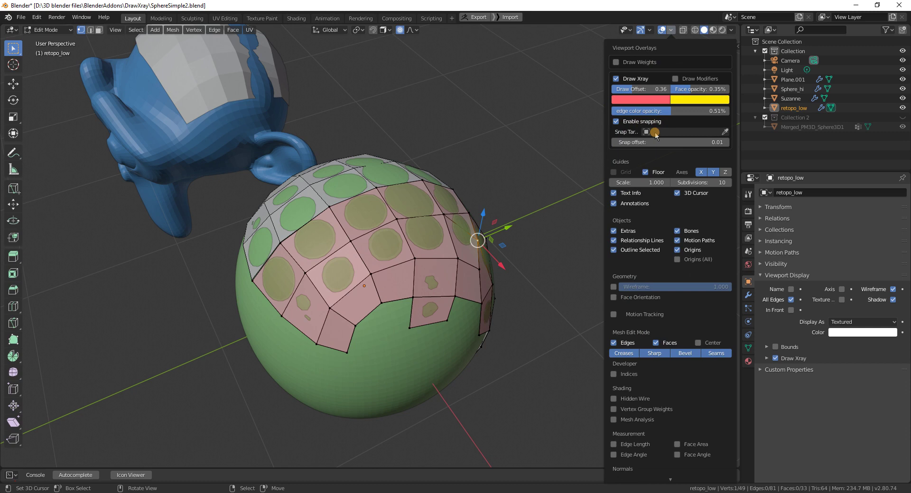
{"action": "left_click", "coordinate": [719, 132]}
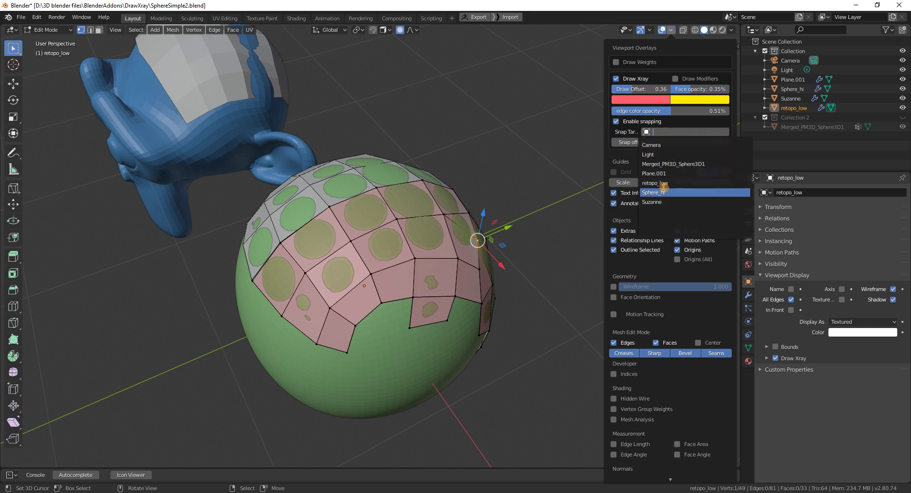
{"action": "left_click", "coordinate": [656, 192]}
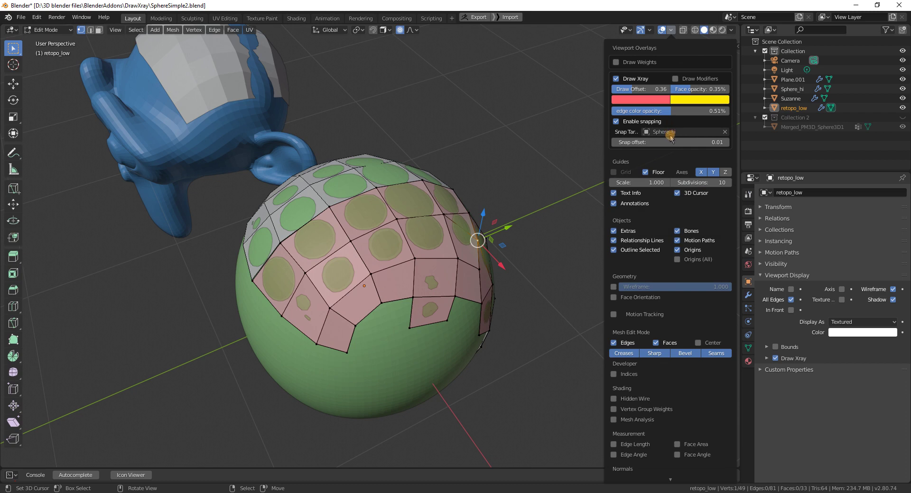
- In edge selection mode, extrude the end edge of the hanging quad strip twice down along the sphere
{"action": "middle_click_drag", "start_coordinate": [419, 251], "coordinate": [401, 260]}
{"action": "right_click", "coordinate": [421, 347]}
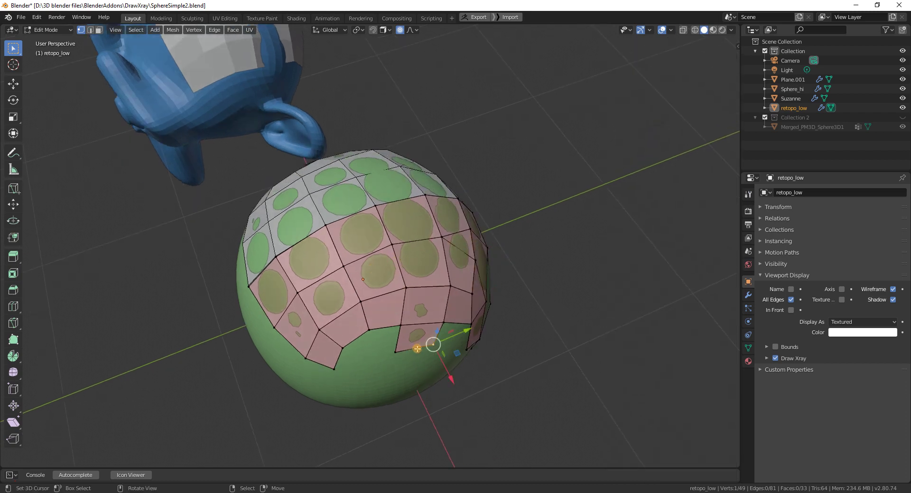
{"action": "key", "text": "2"}
{"action": "right_click", "coordinate": [417, 348]}
{"action": "middle_click_drag", "start_coordinate": [385, 295], "coordinate": [380, 254]}
{"action": "key", "text": "e"}
{"action": "left_click", "coordinate": [369, 292]}
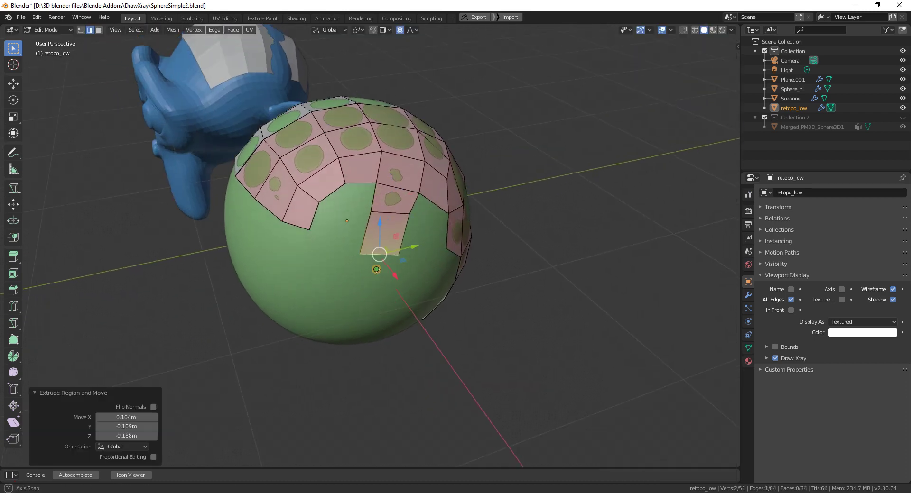
{"action": "middle_click_drag", "start_coordinate": [369, 292], "coordinate": [370, 270]}
{"action": "key", "text": "e"}
{"action": "left_click", "coordinate": [364, 311]}
{"action": "middle_click_drag", "start_coordinate": [365, 312], "coordinate": [411, 263]}
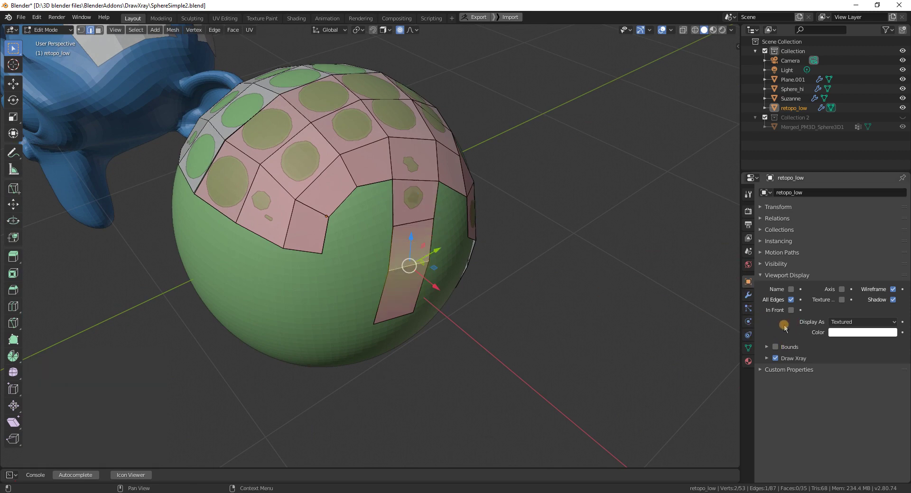
- Set the Draw Xray snapping mode of retopo_low to Global and the snap offset to 0.02
{"action": "left_click", "coordinate": [766, 358]}
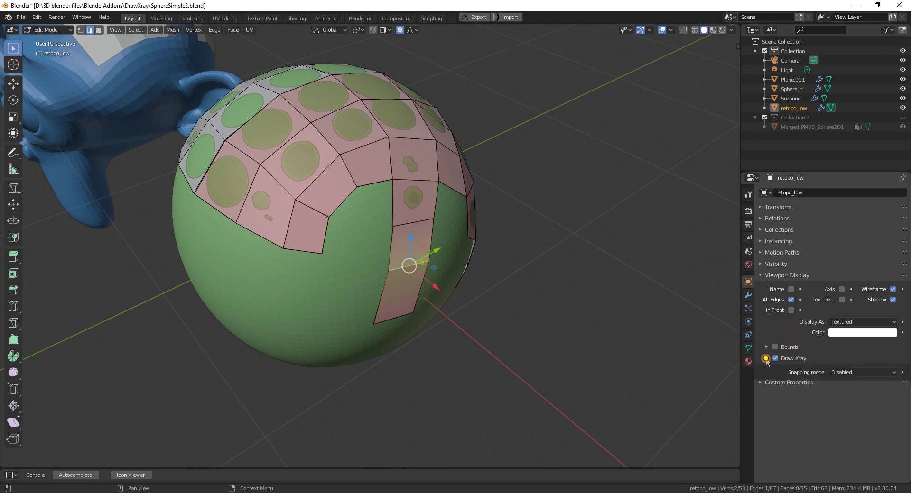
{"action": "left_click", "coordinate": [834, 373]}
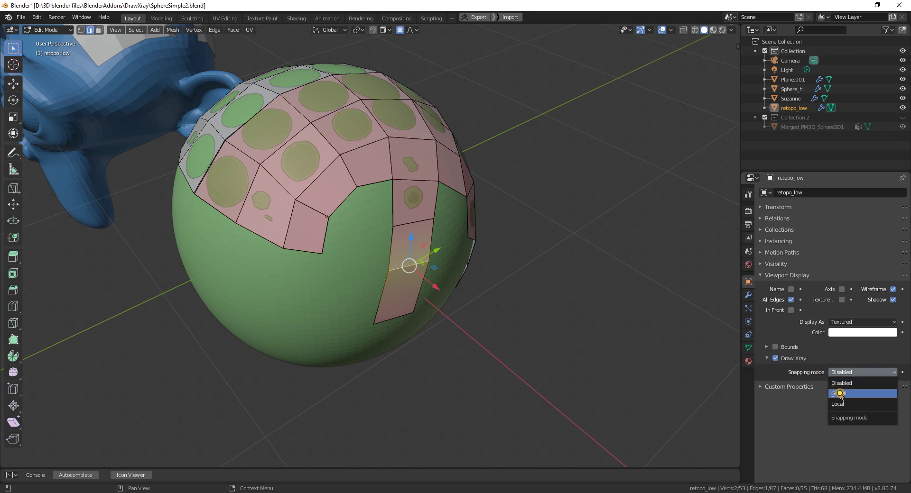
{"action": "left_click", "coordinate": [840, 395]}
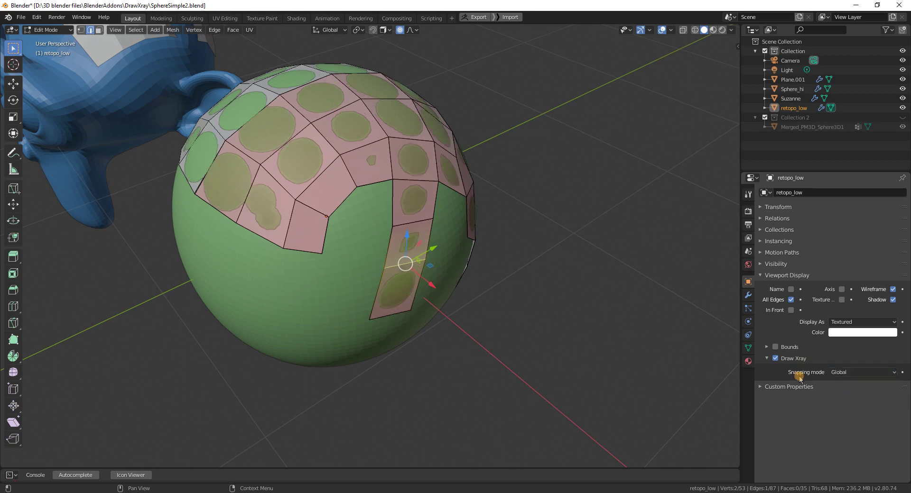
{"action": "left_click", "coordinate": [671, 30]}
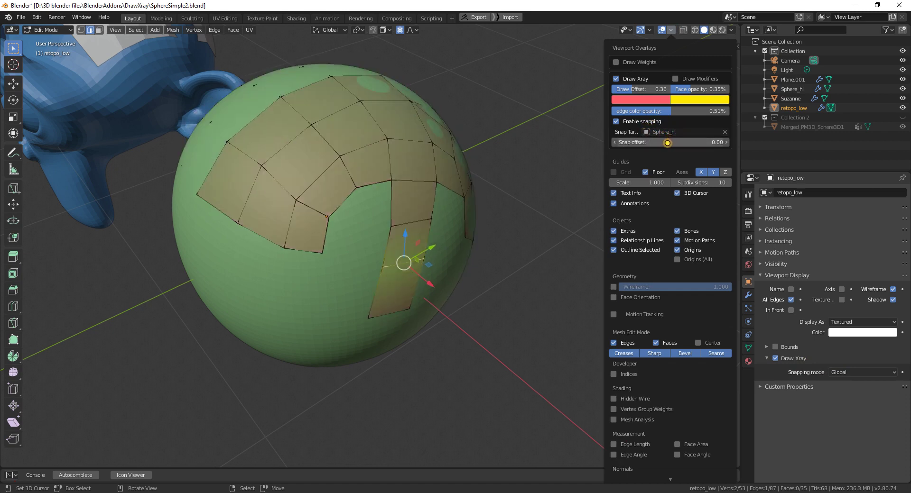
{"action": "left_click_drag", "start_coordinate": [667, 142], "coordinate": [670, 142]}
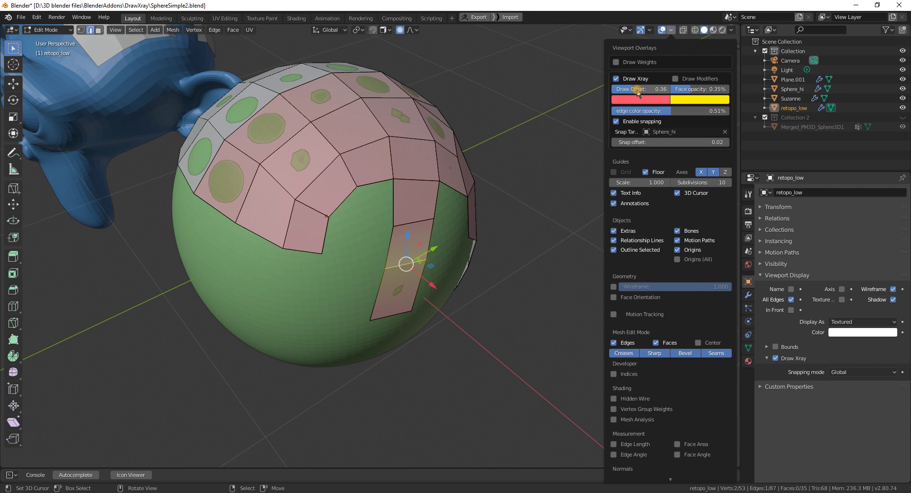
- Fill the gap on the far side of the extruded strip with faces and add centred loop cuts through the fill and the strip
{"action": "middle_click_drag", "start_coordinate": [413, 203], "coordinate": [384, 204]}
{"action": "right_click", "coordinate": [383, 199]}
{"action": "key", "text": "f"}
{"action": "key", "text": "ctrl+r"}
{"action": "left_click", "coordinate": [389, 208]}
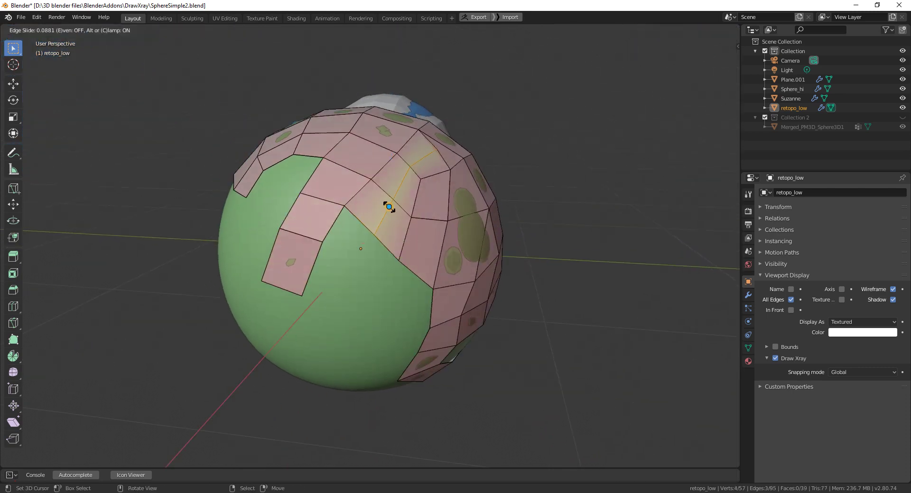
{"action": "right_click", "coordinate": [389, 207]}
{"action": "middle_click_drag", "start_coordinate": [392, 166], "coordinate": [407, 149]}
{"action": "scroll", "coordinate": [397, 178], "scroll_direction": "up", "scroll_amount": 2}
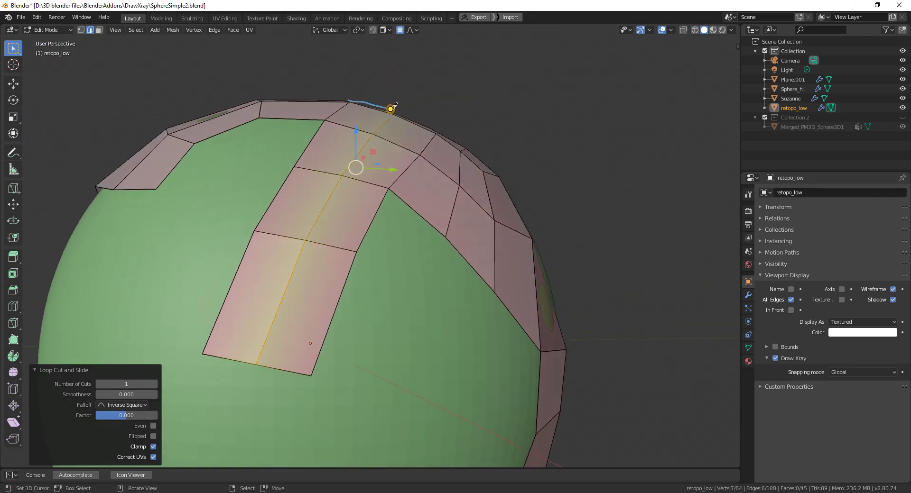
{"action": "left_click_drag", "start_coordinate": [410, 124], "coordinate": [366, 106]}
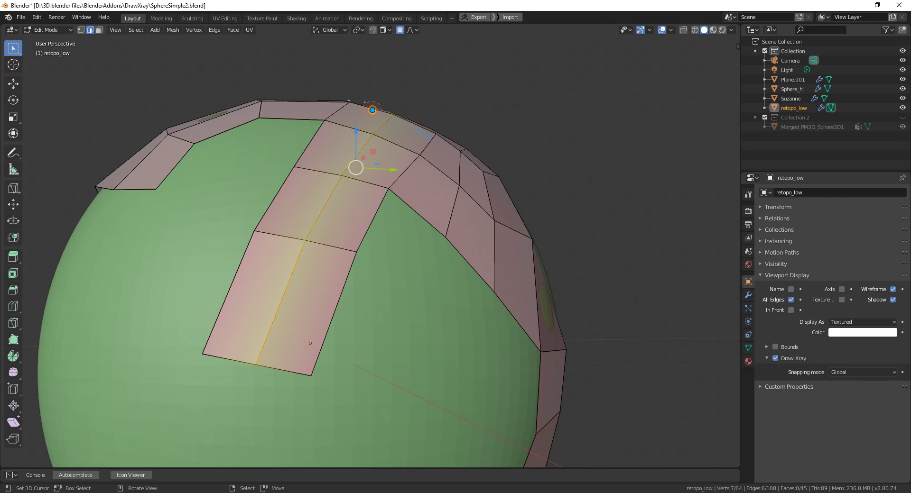
- Fill the notch between the strip and the neighbouring patch with faces, add a centred loop cut through it and deselect everything
{"action": "scroll", "coordinate": [403, 138], "scroll_direction": "down", "scroll_amount": 2}
{"action": "middle_click_drag", "start_coordinate": [403, 139], "coordinate": [399, 220]}
{"action": "scroll", "coordinate": [400, 221], "scroll_direction": "down", "scroll_amount": 1}
{"action": "right_click", "coordinate": [317, 248]}
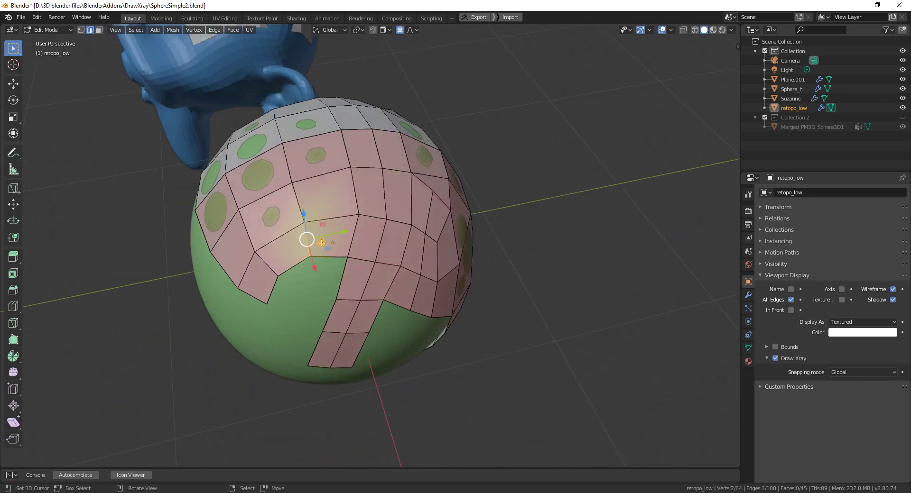
{"action": "right_click", "coordinate": [332, 255]}
{"action": "key", "text": "f"}
{"action": "middle_click_drag", "start_coordinate": [325, 260], "coordinate": [340, 269]}
{"action": "middle_click_drag", "start_coordinate": [312, 295], "coordinate": [315, 266]}
{"action": "key", "text": "f"}
{"action": "key", "text": "ctrl+r"}
{"action": "left_click", "coordinate": [336, 265]}
{"action": "right_click", "coordinate": [336, 264]}
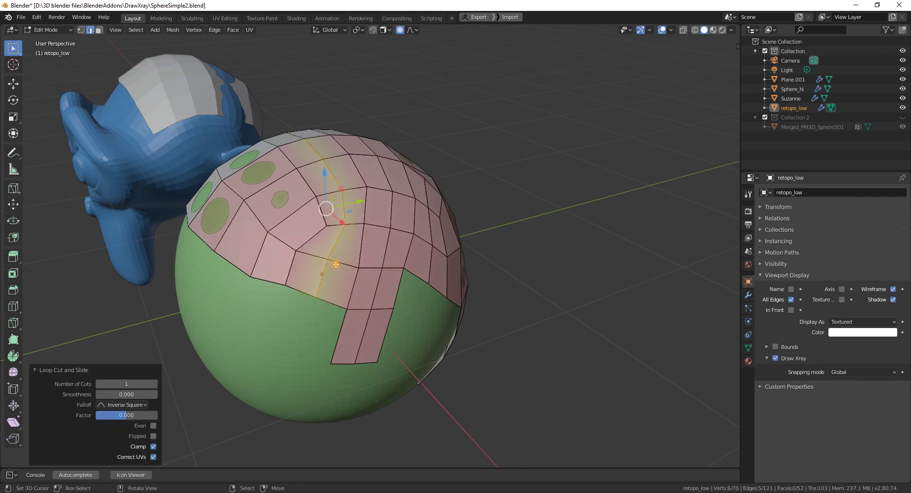
{"action": "middle_click_drag", "start_coordinate": [320, 229], "coordinate": [375, 265]}
{"action": "key", "text": "alt+a"}
- Leave the retopo_low mesh and open Plane.001 on Suzanne's head in edit mode
{"action": "key", "text": "Tab"}
{"action": "scroll", "coordinate": [320, 250], "scroll_direction": "down", "scroll_amount": 3}
{"action": "middle_click_drag", "start_coordinate": [157, 209], "coordinate": [365, 239], "text": "shift"}
{"action": "scroll", "coordinate": [311, 257], "scroll_direction": "up", "scroll_amount": 1}
{"action": "left_click", "coordinate": [317, 255]}
{"action": "key", "text": "Tab"}
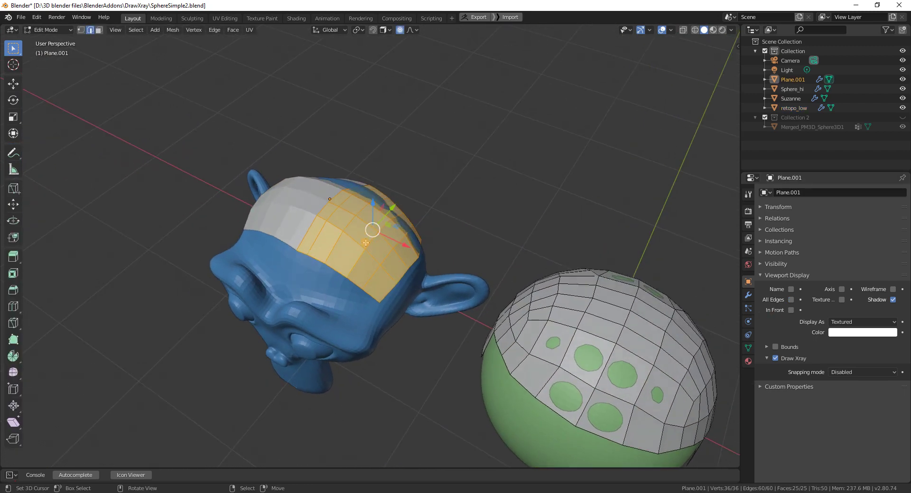
- Set the Draw Xray snapping mode of Plane.001 to Local, with Suzanne as the snap target and a snap offset of 0.08
{"action": "left_click", "coordinate": [831, 373]}
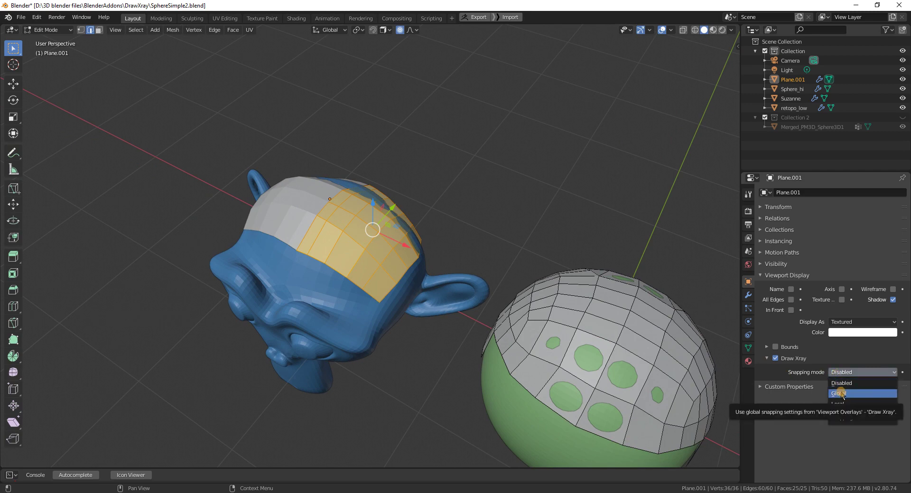
{"action": "middle_click_drag", "start_coordinate": [560, 361], "coordinate": [530, 354]}
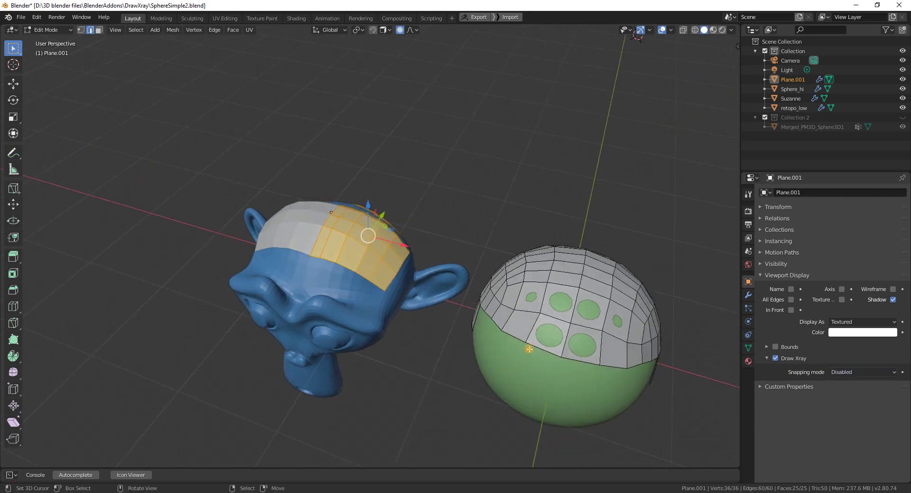
{"action": "scroll", "coordinate": [392, 283], "scroll_direction": "up", "scroll_amount": 2}
{"action": "middle_click_drag", "start_coordinate": [385, 273], "coordinate": [379, 276]}
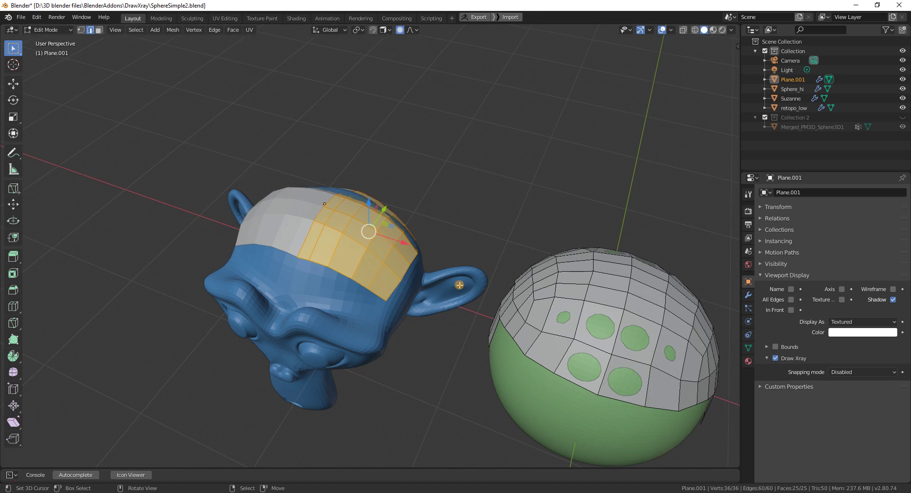
{"action": "left_click", "coordinate": [844, 373]}
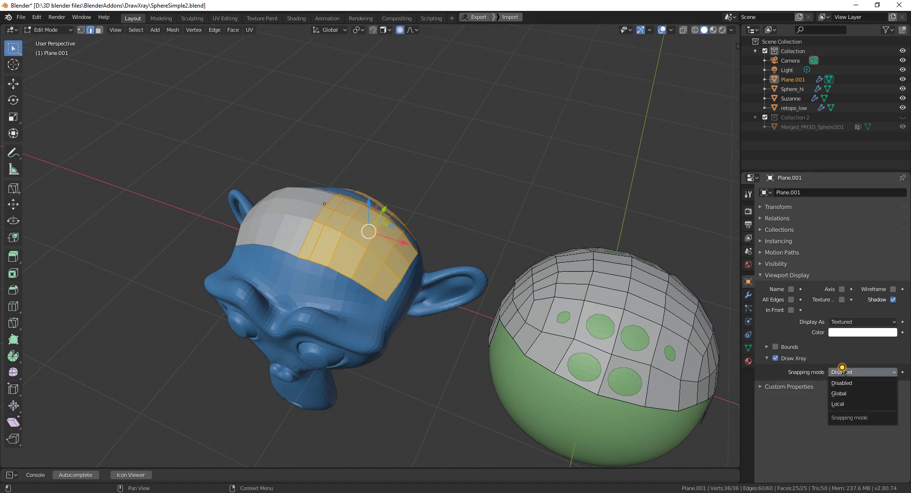
{"action": "left_click", "coordinate": [844, 404]}
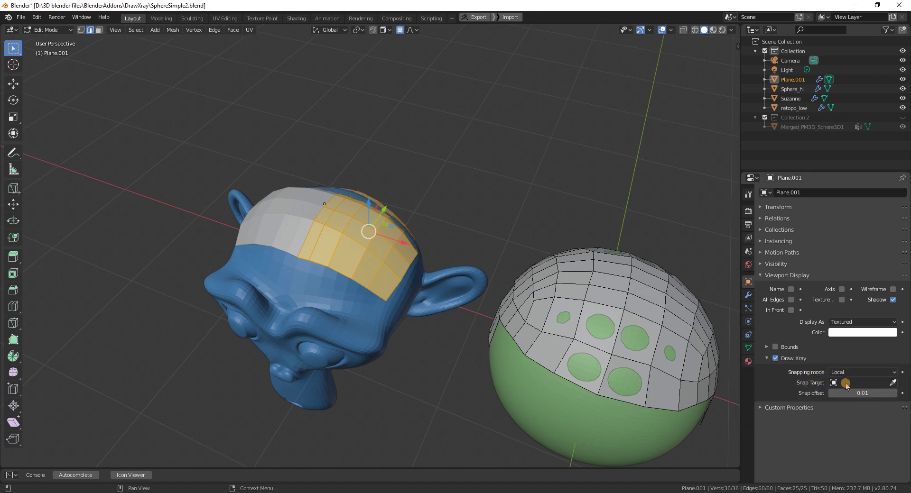
{"action": "left_click", "coordinate": [891, 383]}
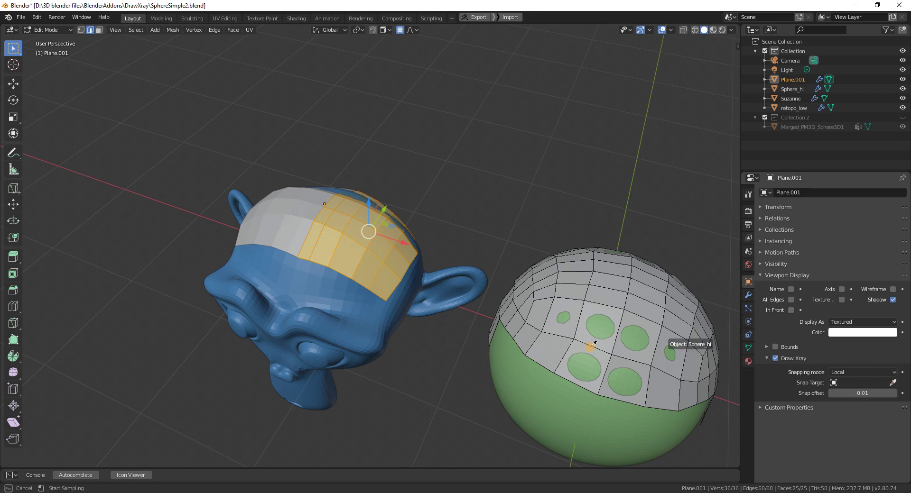
{"action": "left_click", "coordinate": [347, 315]}
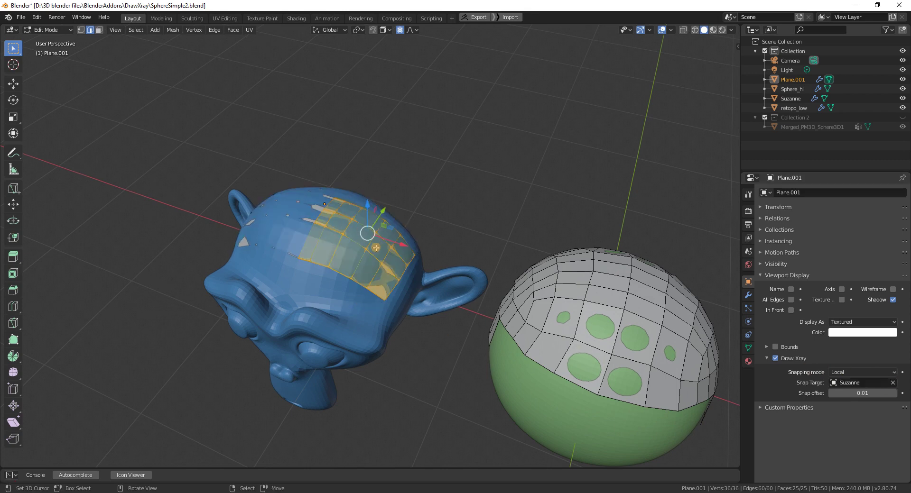
{"action": "middle_click_drag", "start_coordinate": [376, 248], "coordinate": [336, 272]}
{"action": "left_click_drag", "start_coordinate": [872, 393], "coordinate": [888, 397]}
- Add a centred loop cut through the Plane.001 patch near its rear border
{"action": "middle_click_drag", "start_coordinate": [485, 274], "coordinate": [415, 276]}
{"action": "key", "text": "ctrl+r"}
{"action": "left_click", "coordinate": [428, 249]}
{"action": "right_click", "coordinate": [431, 251]}
- Select the patch's rear border edge loop and extrude it twice down the back of Suzanne's head
{"action": "left_click", "coordinate": [435, 340], "text": "alt"}
{"action": "middle_click_drag", "start_coordinate": [459, 334], "coordinate": [420, 280], "text": "shift"}
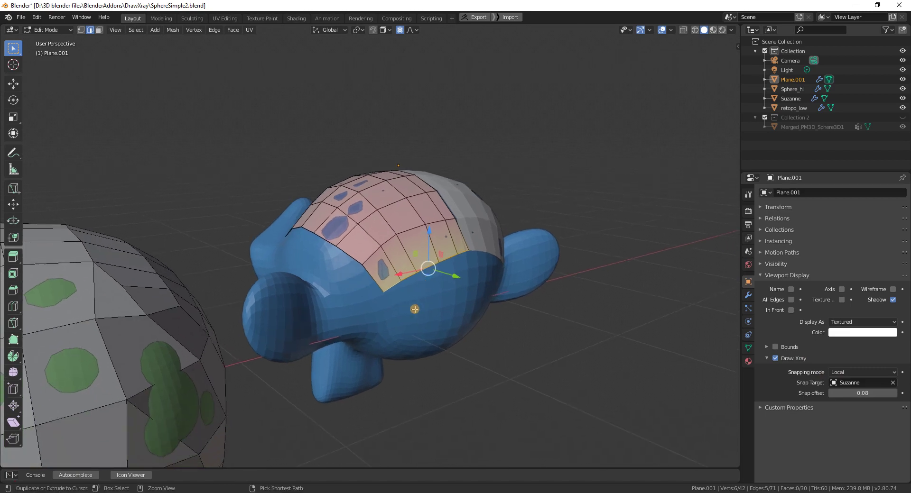
{"action": "right_click", "coordinate": [411, 317], "text": "ctrl"}
{"action": "middle_click_drag", "start_coordinate": [412, 317], "coordinate": [464, 288]}
{"action": "right_click", "coordinate": [403, 319], "text": "ctrl"}
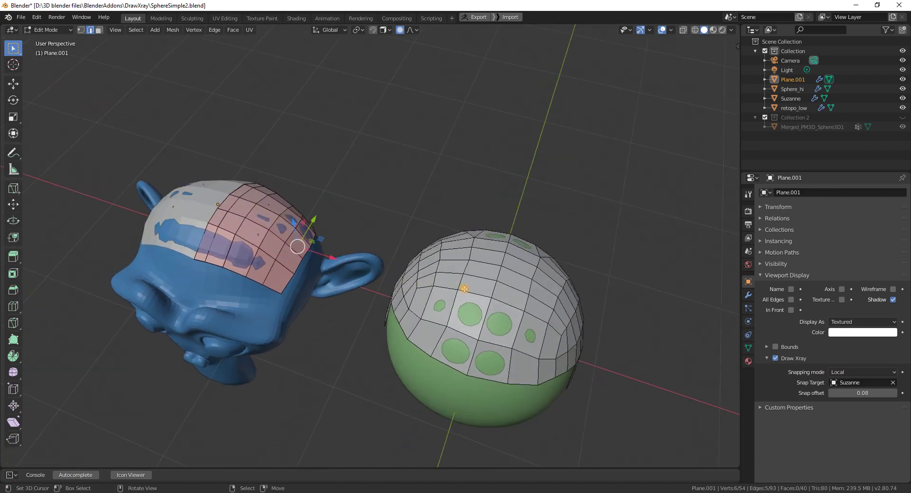
- Edit the retopo_low mesh instead, add two centred loop cuts across its patch on the sphere and return to Object Mode
{"action": "key", "text": "Tab"}
{"action": "left_click", "coordinate": [512, 302]}
{"action": "key", "text": "Tab"}
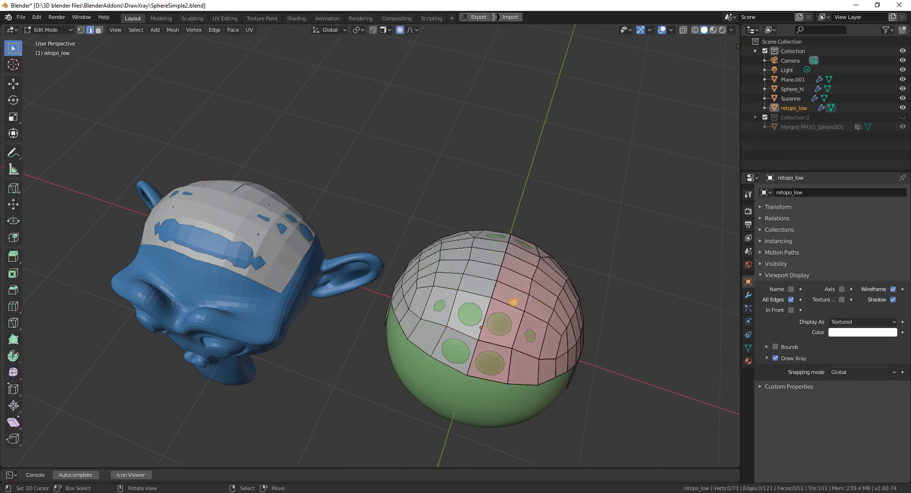
{"action": "middle_click_drag", "start_coordinate": [514, 303], "coordinate": [386, 290]}
{"action": "key", "text": "ctrl+r"}
{"action": "double_click", "coordinate": [390, 257]}
{"action": "key", "text": "ctrl+r"}
{"action": "double_click", "coordinate": [410, 281]}
{"action": "key", "text": "Tab"}
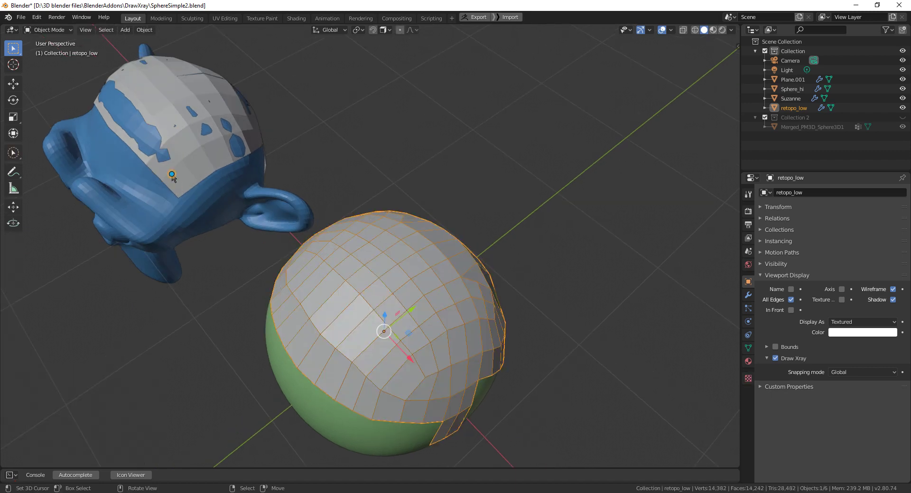
- Open Plane.001 briefly in edit mode, leave it again and show only Collection 2 with the sculpted bust
{"action": "left_click", "coordinate": [172, 176]}
{"action": "key", "text": "Tab"}
{"action": "middle_click_drag", "start_coordinate": [258, 166], "coordinate": [222, 188]}
{"action": "key", "text": "Tab"}
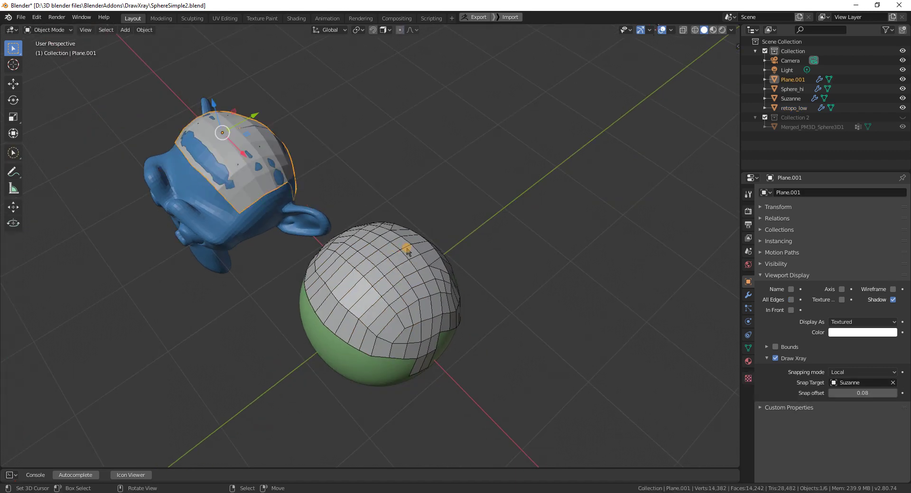
{"action": "middle_click_drag", "start_coordinate": [398, 249], "coordinate": [407, 251]}
{"action": "key", "text": "2"}
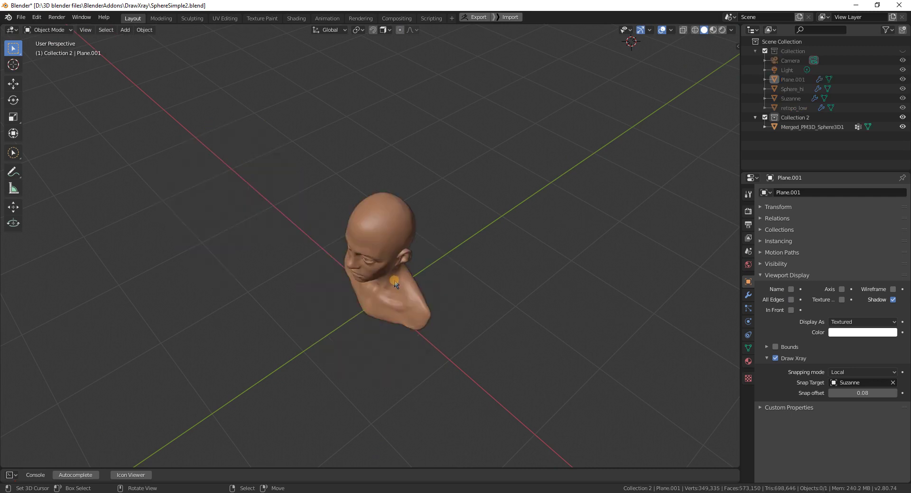
- Add a mesh plane to Collection 2 and clear its location to the world origin
{"action": "middle_click_drag", "start_coordinate": [395, 279], "coordinate": [421, 246]}
{"action": "key", "text": "shift+a"}
{"action": "mouse_move", "coordinate": [423, 245]}
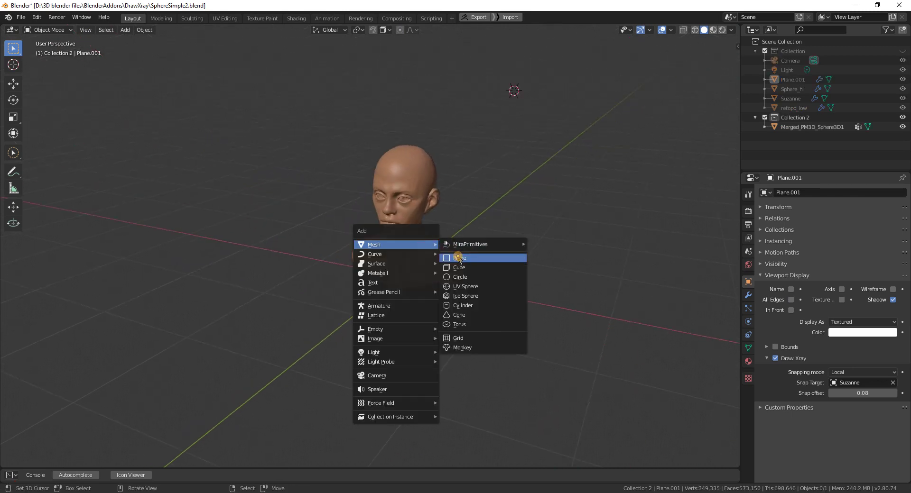
{"action": "left_click", "coordinate": [457, 258]}
{"action": "key", "text": "alt+g"}
{"action": "middle_click_drag", "start_coordinate": [474, 236], "coordinate": [380, 199]}
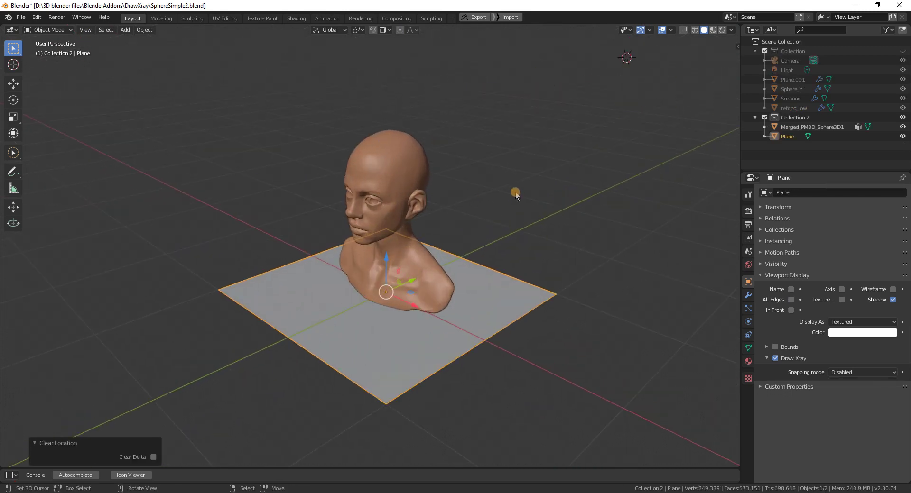
- Scale the plane by about 0.238 and rotate it around the global X axis to stand upright
{"action": "key", "text": "s"}
{"action": "left_click", "coordinate": [414, 275]}
{"action": "key", "text": "r"}
{"action": "key", "text": "x"}
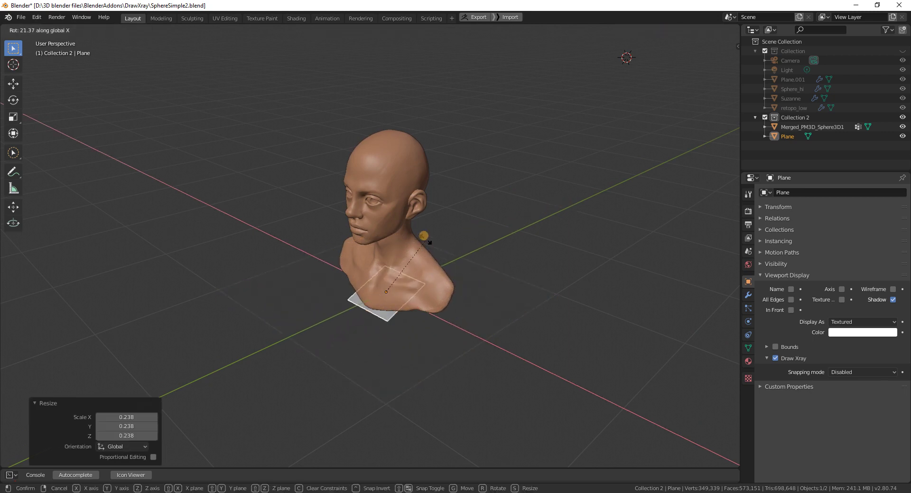
{"action": "left_click", "coordinate": [356, 248]}
- Move the plane up to the bust's head and scale it by about 0.578
{"action": "middle_click_drag", "start_coordinate": [452, 267], "coordinate": [413, 241]}
{"action": "key", "text": "g"}
{"action": "left_click", "coordinate": [352, 116]}
{"action": "middle_click_drag", "start_coordinate": [352, 115], "coordinate": [546, 174]}
{"action": "key", "text": "s"}
{"action": "left_click", "coordinate": [495, 188]}
{"action": "middle_click_drag", "start_coordinate": [486, 191], "coordinate": [393, 250]}
- Position the plane in front of the forehead, scale it by about 0.606 and tilt it with a trackball rotation to match the surface
{"action": "scroll", "coordinate": [397, 250], "scroll_direction": "up", "scroll_amount": 2}
{"action": "key", "text": "g"}
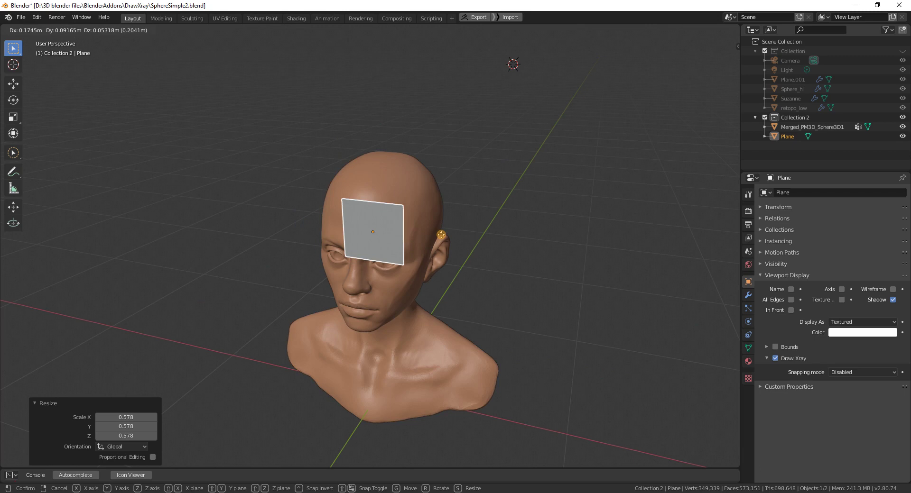
{"action": "left_click", "coordinate": [442, 235]}
{"action": "key", "text": "s"}
{"action": "left_click", "coordinate": [430, 223]}
{"action": "scroll", "coordinate": [429, 223], "scroll_direction": "up", "scroll_amount": 3}
{"action": "key", "text": "r"}
{"action": "key", "text": "r"}
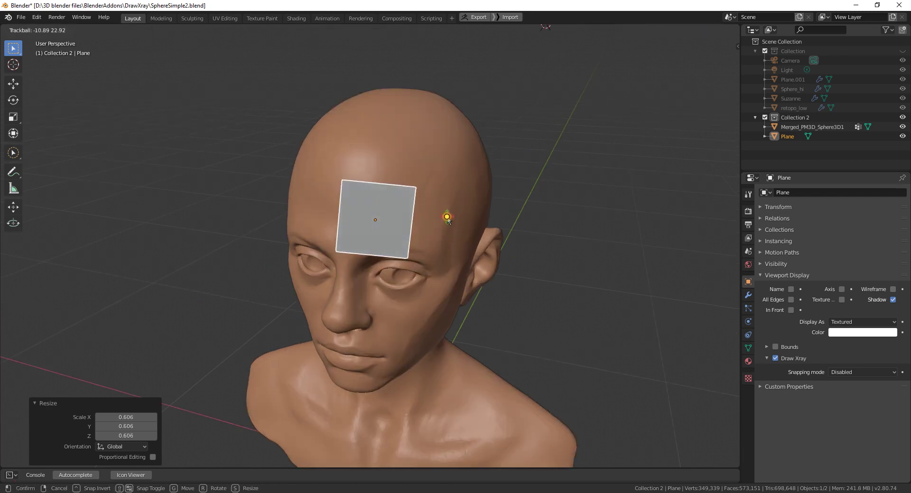
{"action": "left_click", "coordinate": [447, 217]}
- Open the plane in edit mode and set its Draw Xray snapping mode to Local with Merged_PM3D_Sphere3D1 as the snap target
{"action": "key", "text": "Tab"}
{"action": "left_click", "coordinate": [843, 372]}
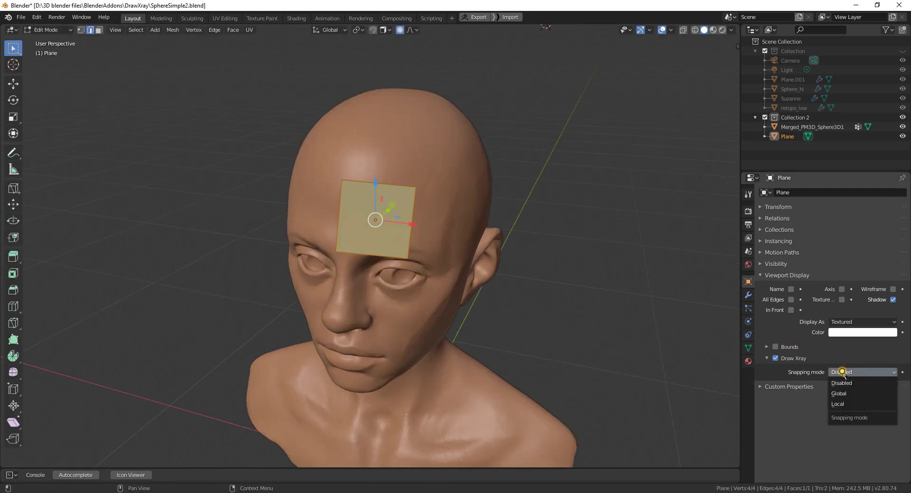
{"action": "left_click", "coordinate": [841, 405]}
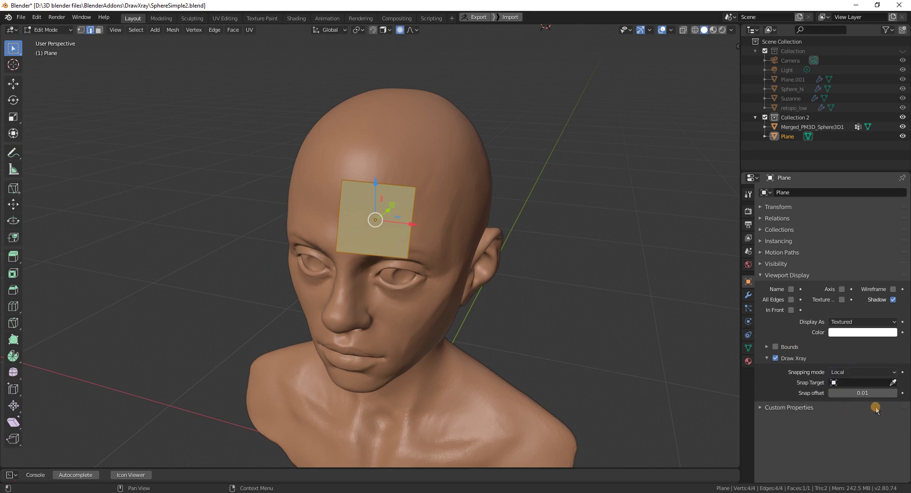
{"action": "left_click", "coordinate": [893, 383]}
{"action": "left_click", "coordinate": [464, 369]}
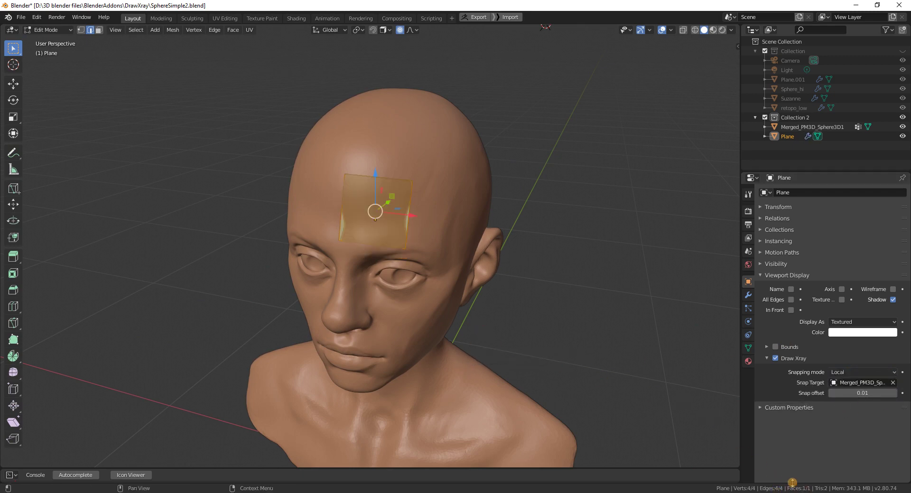
- Leave edit mode, select the bust to check its mesh statistics and reopen the forehead plane in edit mode
{"action": "key", "text": "Tab"}
{"action": "left_click", "coordinate": [453, 362]}
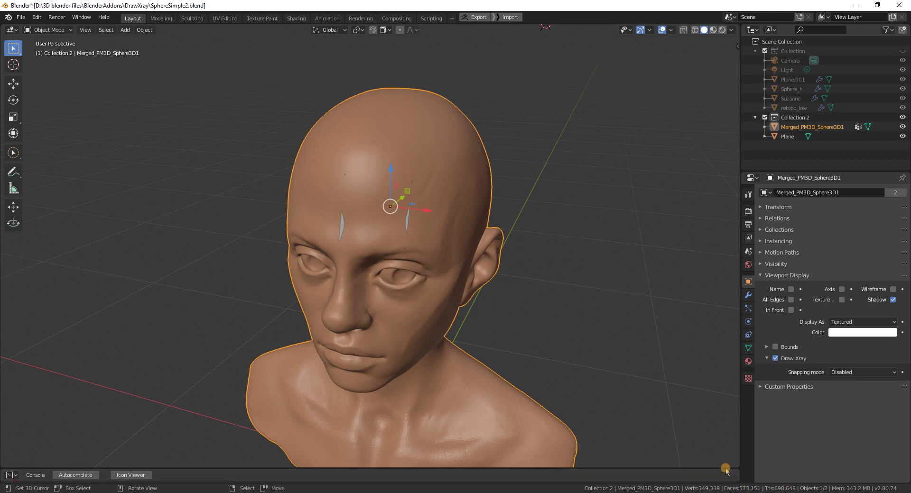
{"action": "left_click", "coordinate": [345, 231]}
{"action": "key", "text": "Tab"}
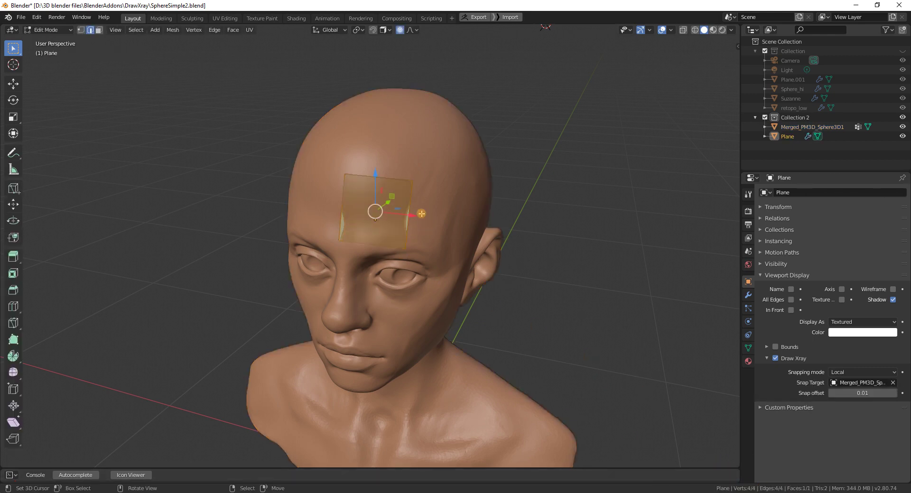
- Select the plane's side edge nearest the ear and extrude it repeatedly around the temple to form a strip of faces
{"action": "middle_click_drag", "start_coordinate": [404, 227], "coordinate": [389, 223]}
{"action": "left_click", "coordinate": [380, 219]}
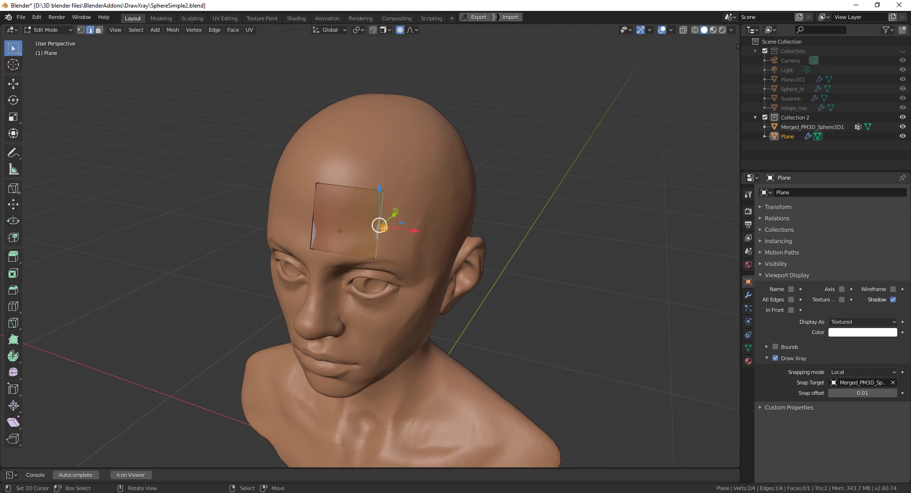
{"action": "left_click_drag", "start_coordinate": [383, 228], "coordinate": [413, 203]}
{"action": "middle_click_drag", "start_coordinate": [413, 203], "coordinate": [360, 230]}
{"action": "left_click", "coordinate": [368, 230], "text": "ctrl"}
{"action": "left_click", "coordinate": [333, 211], "text": "ctrl"}
{"action": "left_click", "coordinate": [333, 248], "text": "ctrl"}
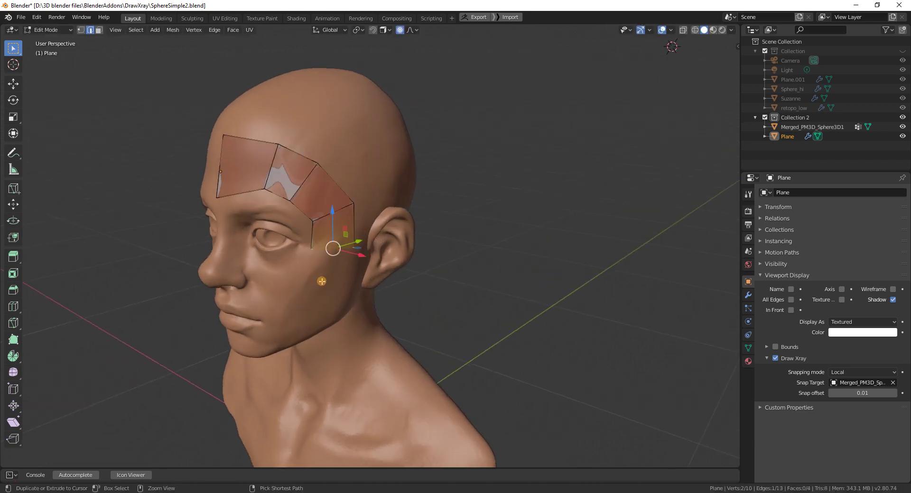
- Extend the strip with three more extrusions down the cheek towards the mouth and add a centred loop cut along its length
{"action": "left_click", "coordinate": [322, 282], "text": "ctrl"}
{"action": "left_click", "coordinate": [299, 302], "text": "ctrl"}
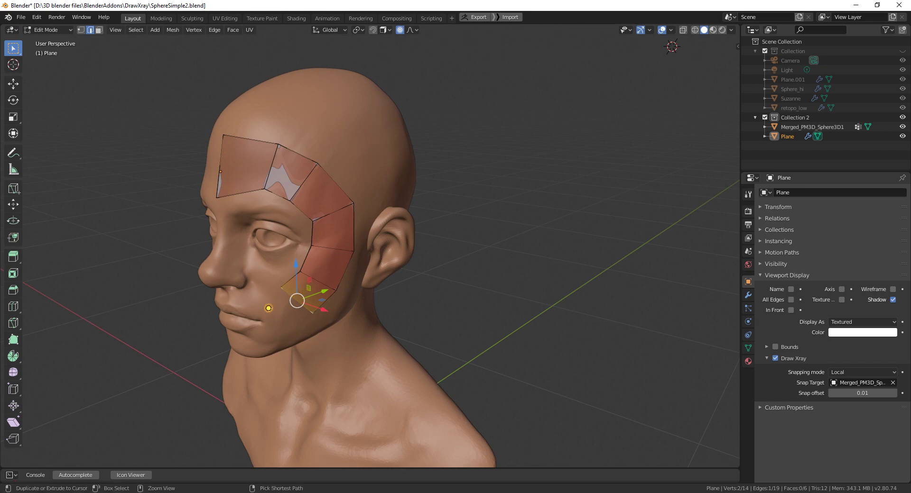
{"action": "left_click", "coordinate": [268, 315], "text": "ctrl"}
{"action": "scroll", "coordinate": [291, 298], "scroll_direction": "up", "scroll_amount": 2}
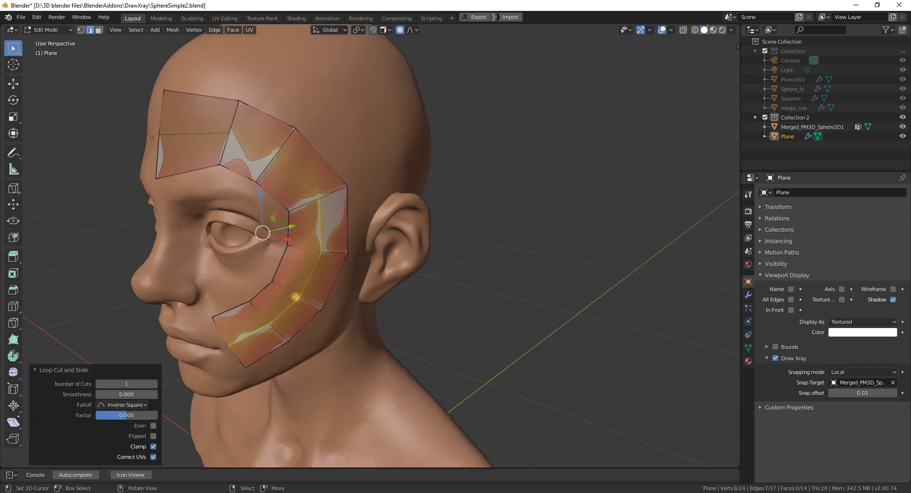
- Extrude the strip's lower edge above the eye down towards the brow to start a new row of forehead faces
{"action": "middle_click_drag", "start_coordinate": [295, 297], "coordinate": [358, 280]}
{"action": "right_click", "coordinate": [383, 281]}
{"action": "left_click", "coordinate": [380, 295], "text": "ctrl"}
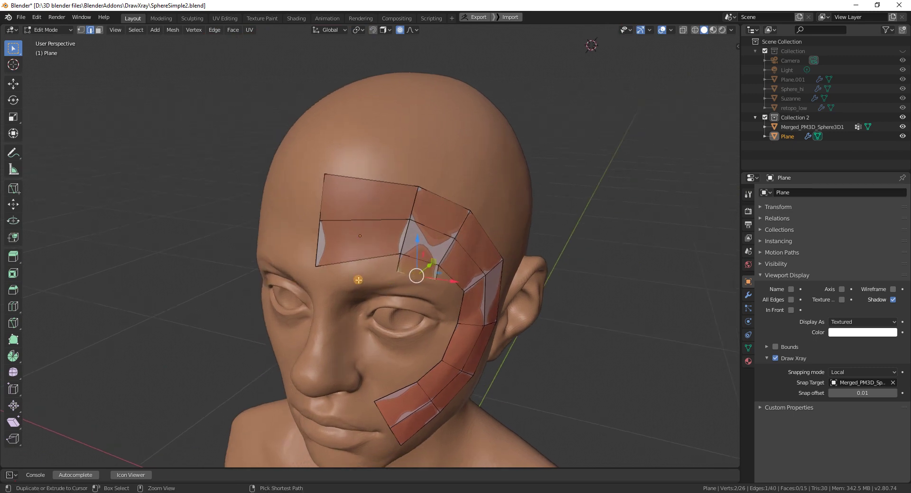
- Add a centred vertical loop cut through the forehead faces, then deselect the mesh and return to Object Mode
{"action": "key", "text": "ctrl+r"}
{"action": "left_click", "coordinate": [403, 252]}
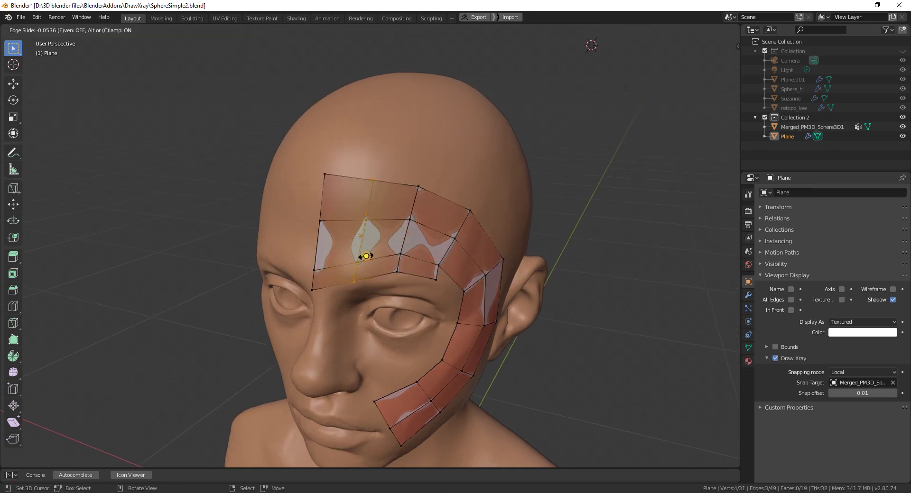
{"action": "right_click", "coordinate": [401, 253]}
{"action": "middle_click_drag", "start_coordinate": [401, 252], "coordinate": [469, 259]}
{"action": "key", "text": "alt+a"}
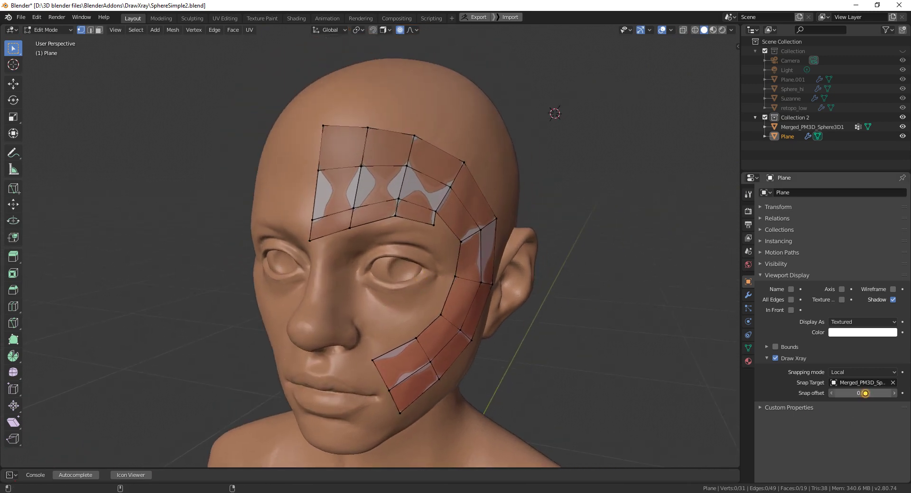
{"action": "key", "text": "Tab"}
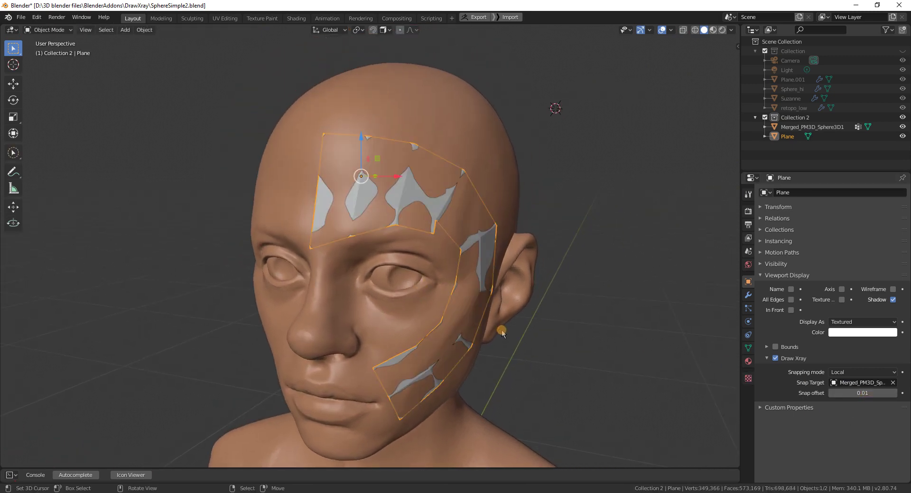